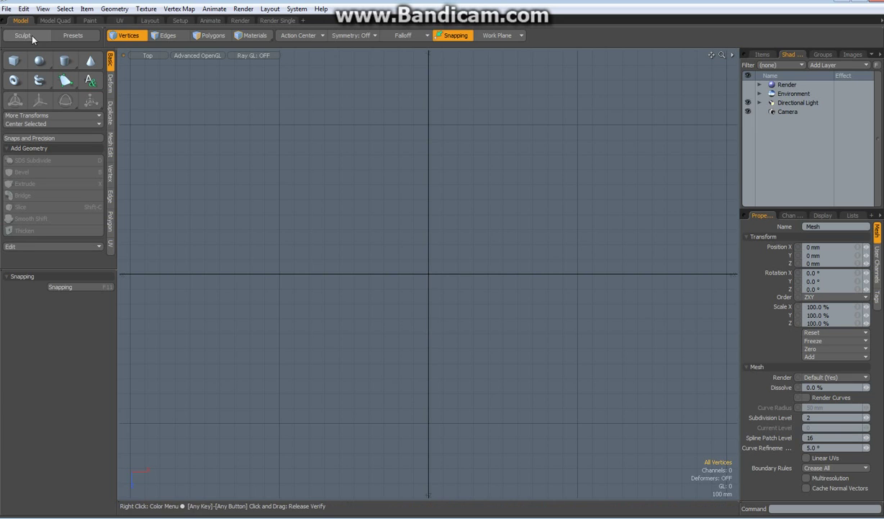
- Create a Quadball sphere at subdivision level 4 with a radius of about 165 mm near the origin
{"action": "left_click", "coordinate": [40, 62]}
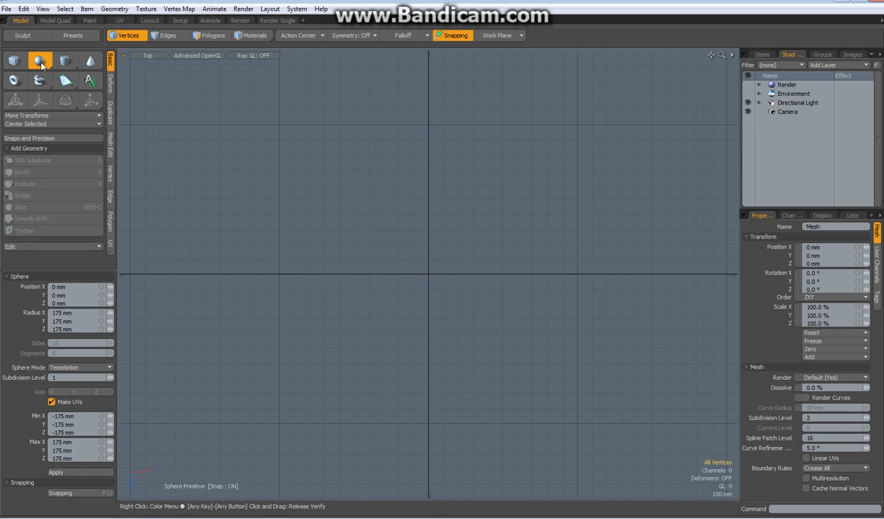
{"action": "left_click", "coordinate": [109, 367]}
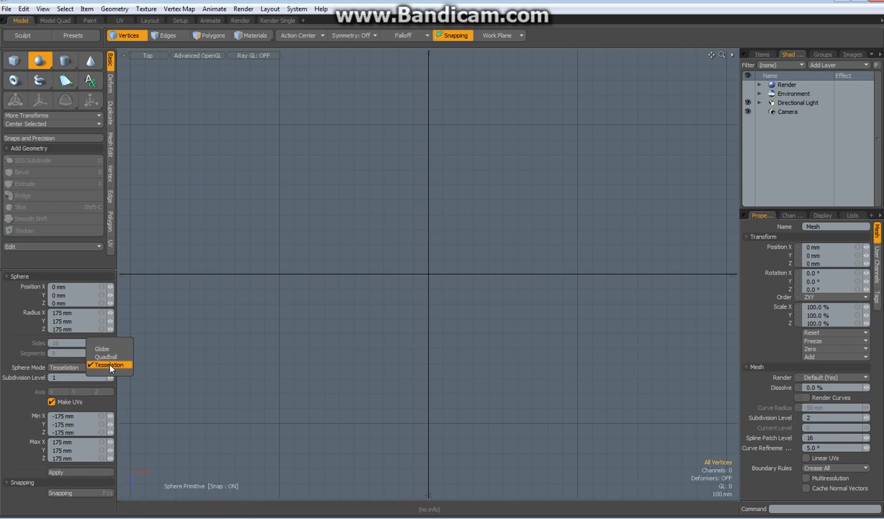
{"action": "left_click", "coordinate": [106, 356]}
{"action": "left_click", "coordinate": [60, 378]}
{"action": "type", "text": "4"}
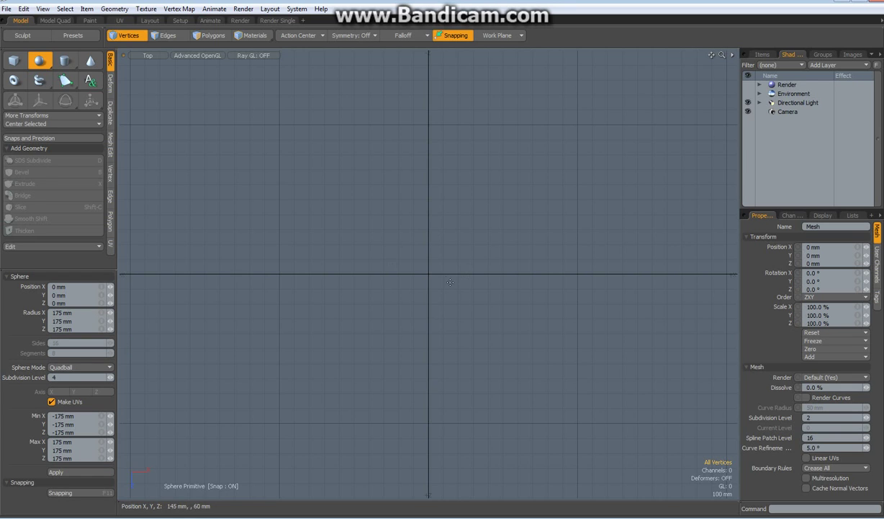
{"action": "left_click_drag", "start_coordinate": [428, 273], "coordinate": [453, 273], "text": "ctrl"}
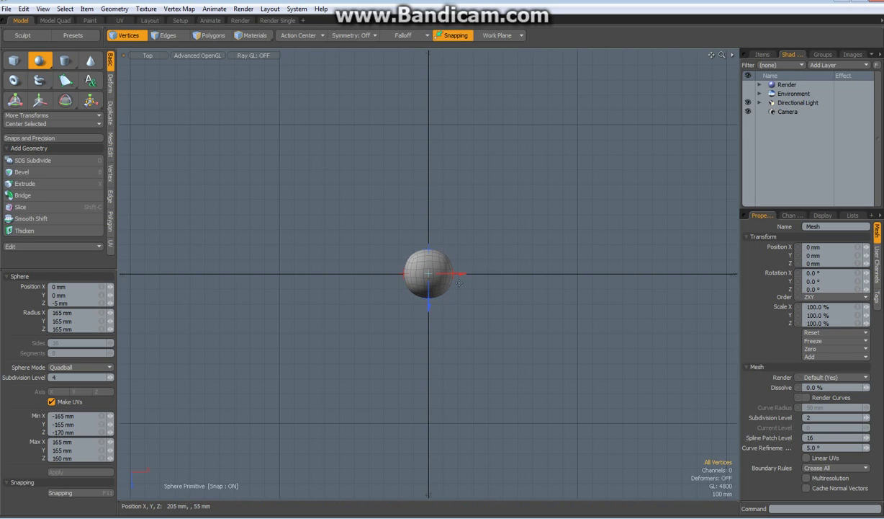
- Reduce the sphere to the 5×5 patch of polygons around its top centre and turn off subdivision surface display
{"action": "key", "text": "a"}
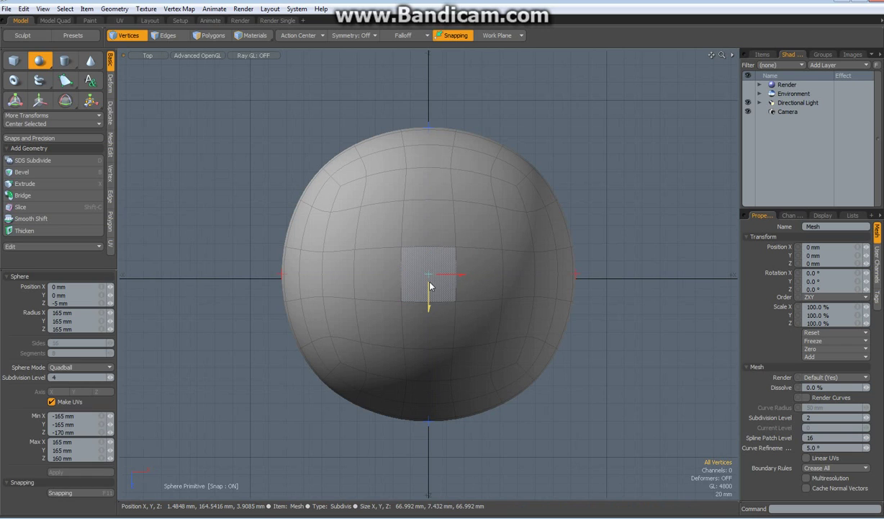
{"action": "key", "text": "3"}
{"action": "left_click", "coordinate": [433, 278]}
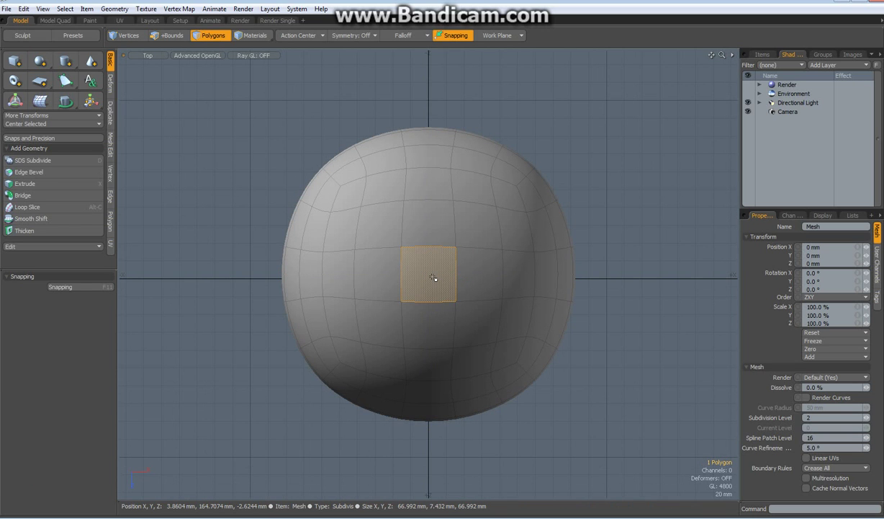
{"action": "key", "text": "shift+Up"}
{"action": "key", "text": "shift+Up"}
{"action": "left_click", "coordinate": [433, 278], "text": "ctrl"}
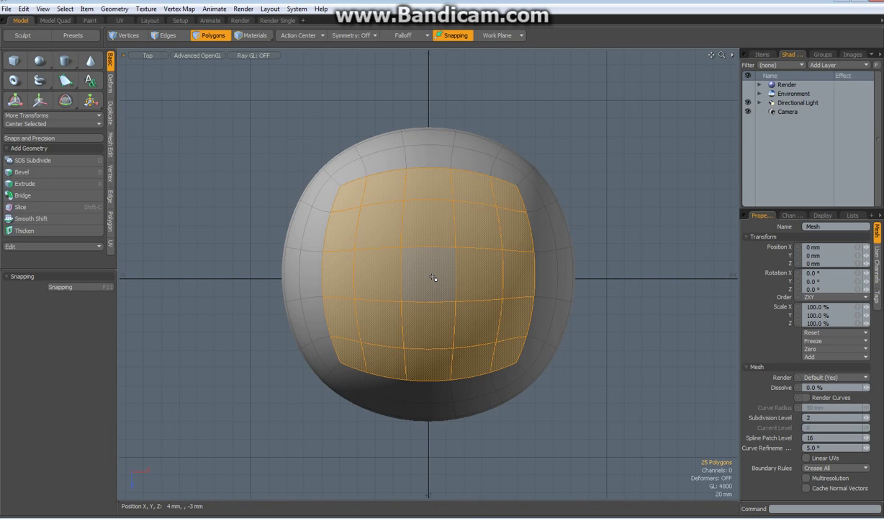
{"action": "key", "text": "bracketleft"}
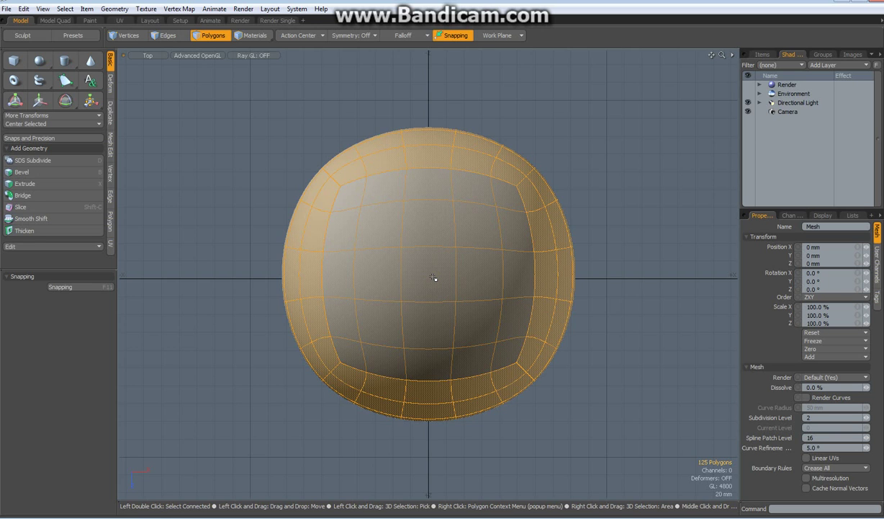
{"action": "key", "text": "Delete"}
{"action": "key", "text": "Tab"}
- Scale the four middle edges bordering the central 3×3 block of polygons outward to 121% in X and Z
{"action": "scroll", "coordinate": [433, 278], "scroll_direction": "down", "scroll_amount": 2}
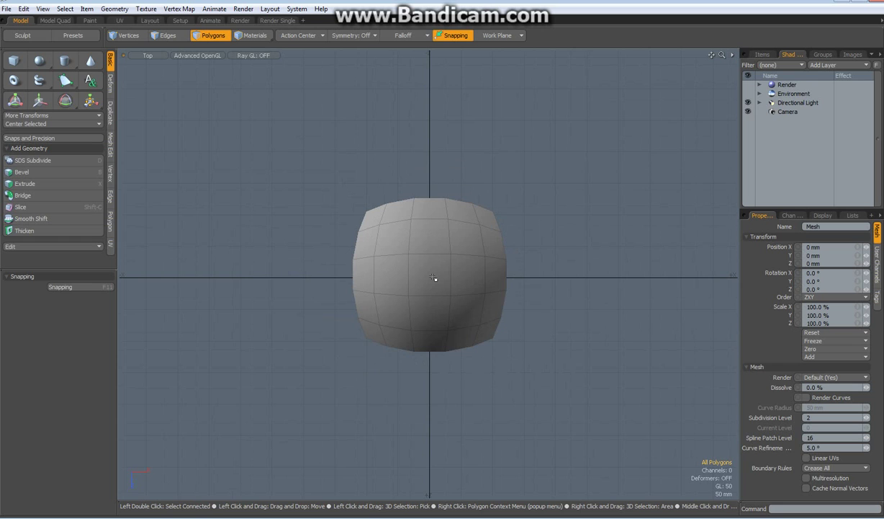
{"action": "scroll", "coordinate": [433, 277], "scroll_direction": "up", "scroll_amount": 2}
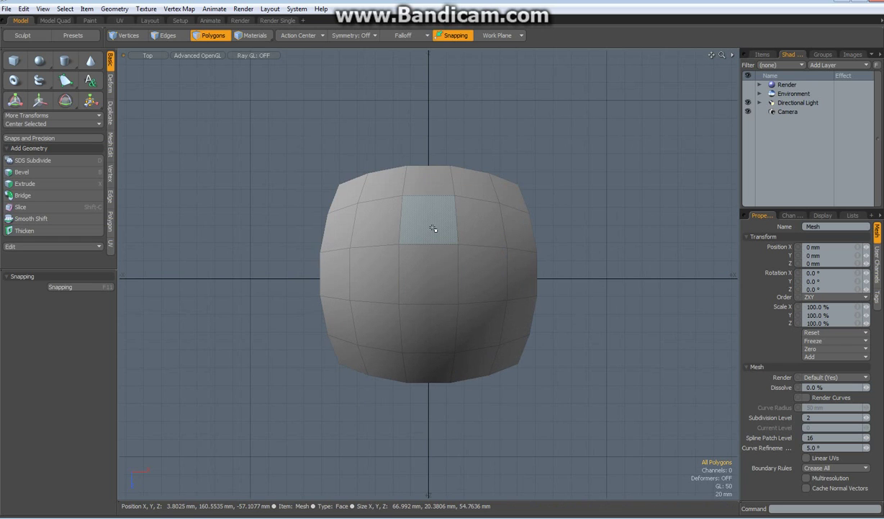
{"action": "key", "text": "2"}
{"action": "left_click", "coordinate": [428, 194]}
{"action": "left_click", "coordinate": [507, 274], "text": "shift"}
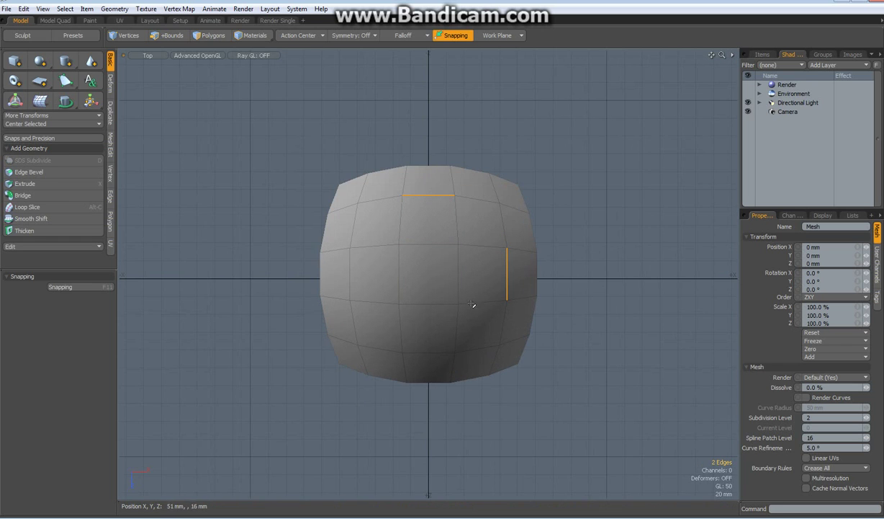
{"action": "left_click", "coordinate": [431, 352], "text": "shift"}
{"action": "left_click", "coordinate": [350, 272], "text": "shift"}
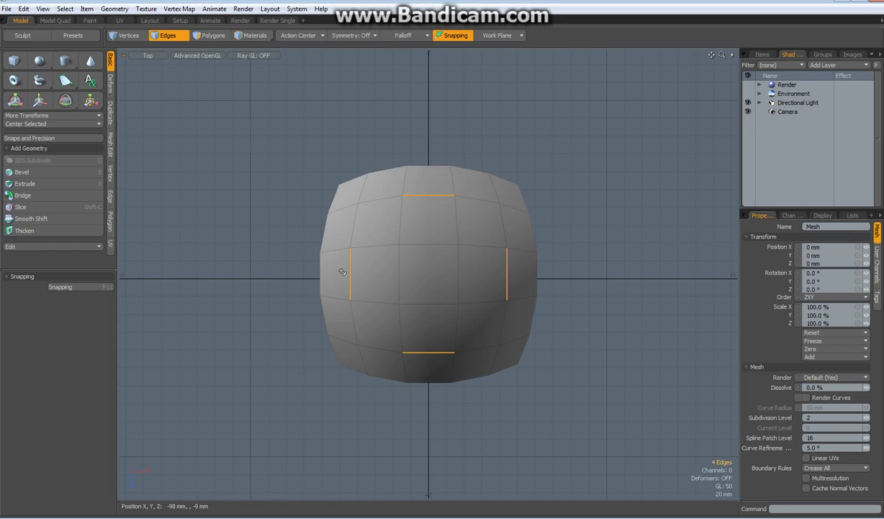
{"action": "key", "text": "r"}
{"action": "left_click_drag", "start_coordinate": [478, 323], "coordinate": [516, 325]}
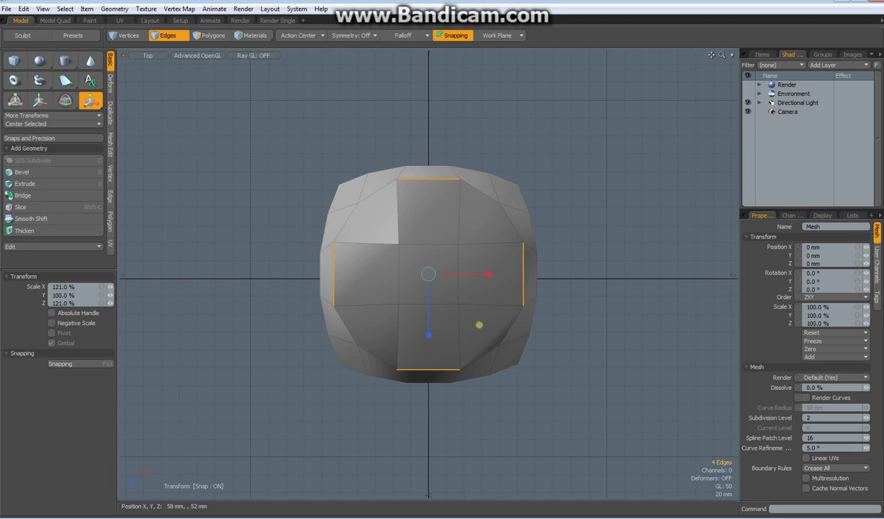
{"action": "key", "text": "space"}
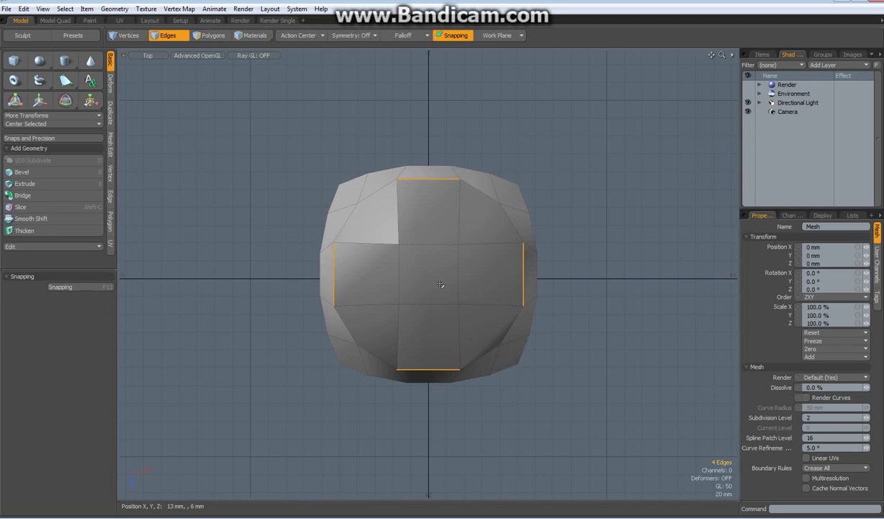
- Select the central nine polygons of the patch and flatten them by scaling Y to 0% in the front view
{"action": "key", "text": "3"}
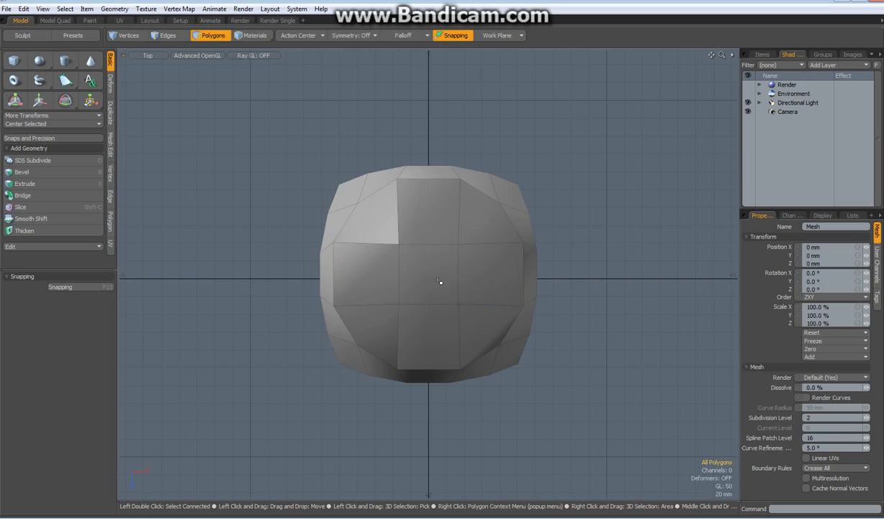
{"action": "left_click", "coordinate": [433, 283]}
{"action": "left_click", "coordinate": [433, 283]}
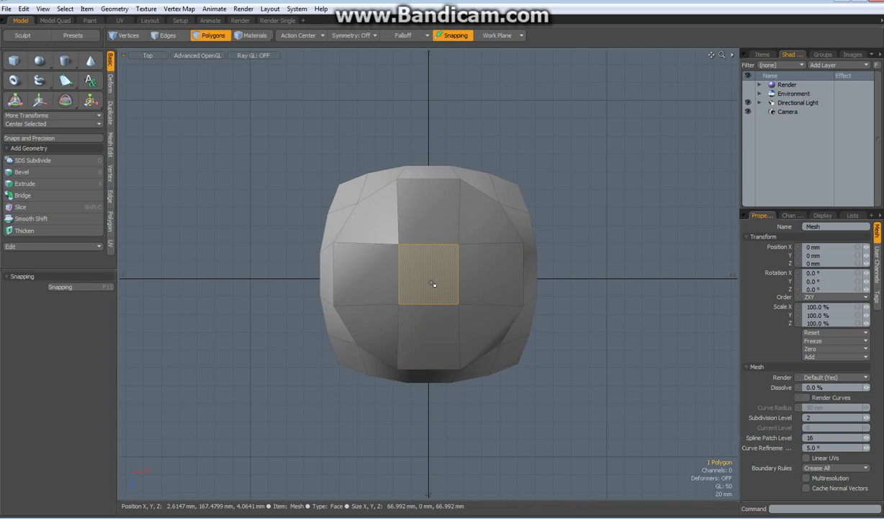
{"action": "key", "text": "shift+Up"}
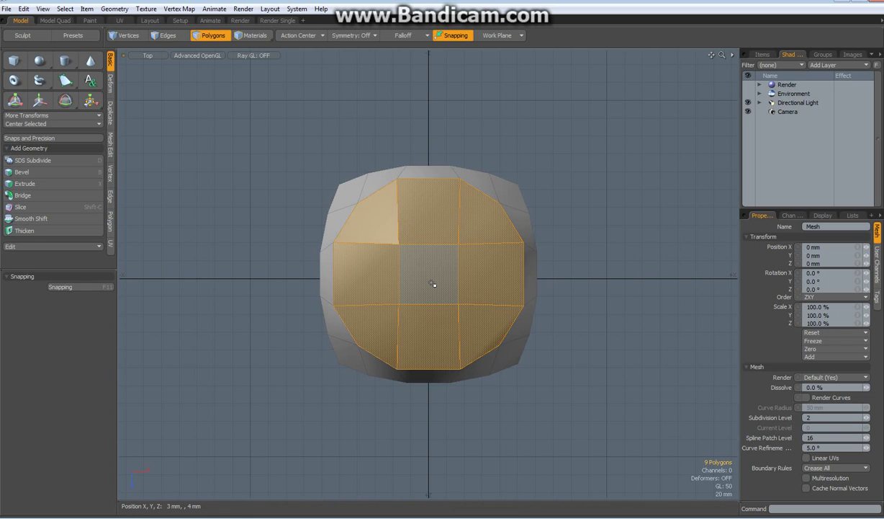
{"action": "key", "text": "KP_2"}
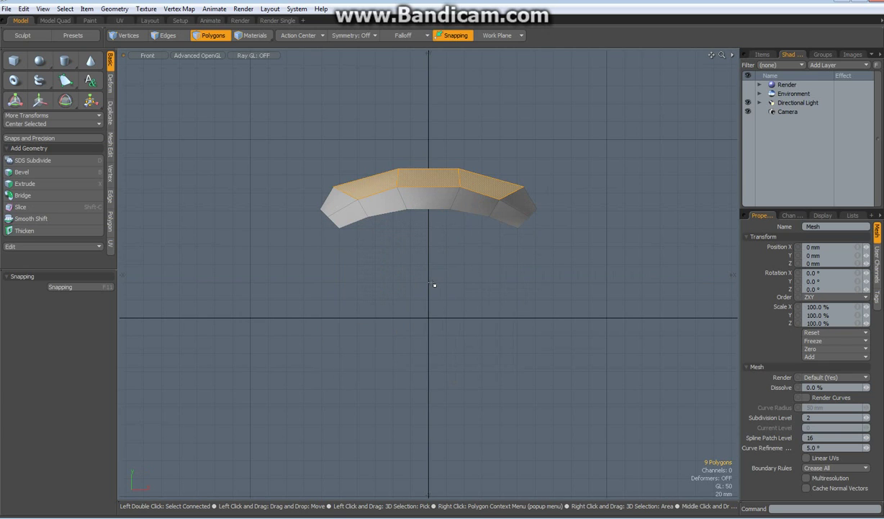
{"action": "key", "text": "y"}
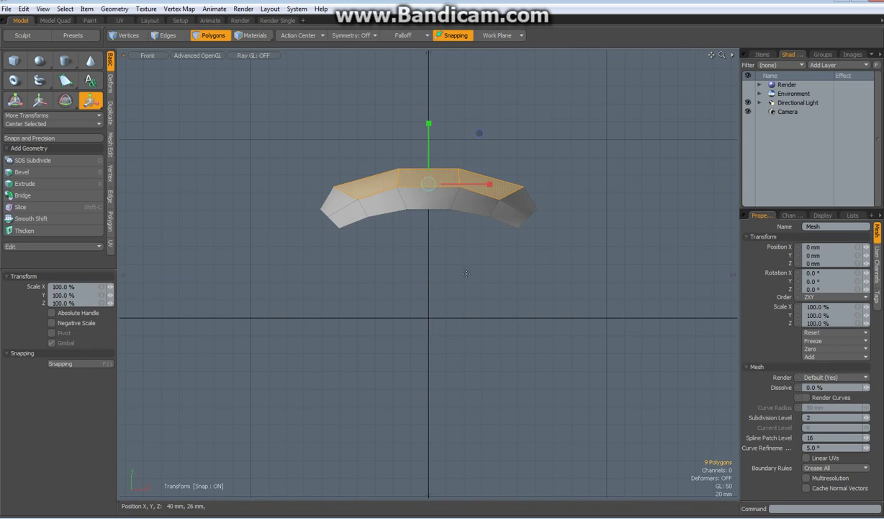
{"action": "left_click_drag", "start_coordinate": [428, 124], "coordinate": [429, 186]}
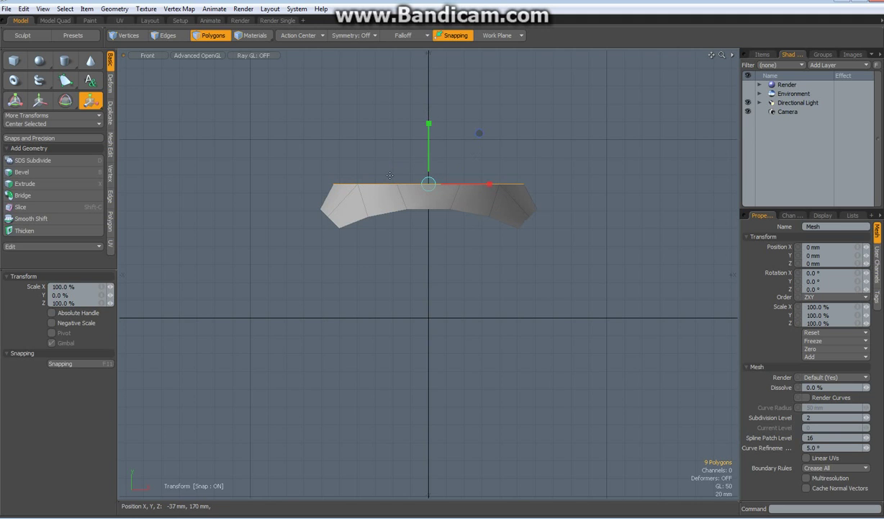
- Move the flattened nine polygons down 20 mm along the Y axis
{"action": "key", "text": "w"}
{"action": "left_click_drag", "start_coordinate": [429, 127], "coordinate": [429, 145]}
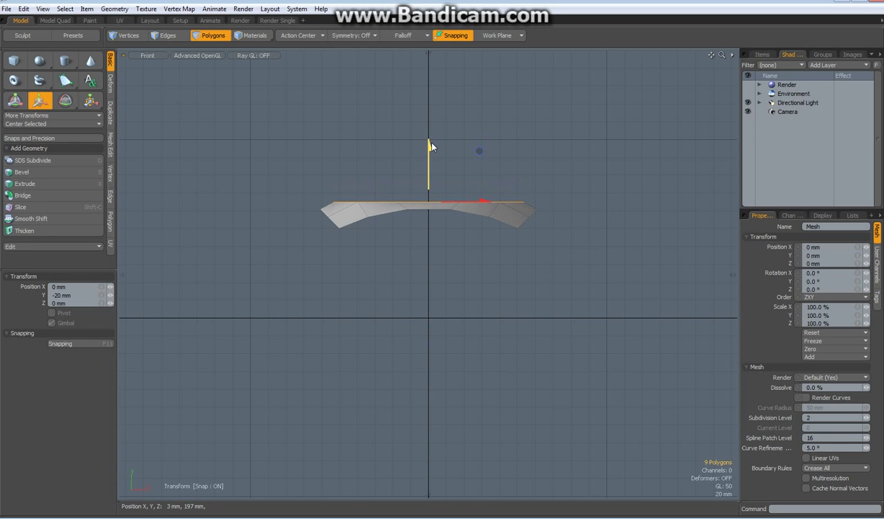
{"action": "key", "text": "space"}
- Delete the nine flat central polygons in the perspective view to leave an open rounded ring
{"action": "key", "text": "ctrl+space"}
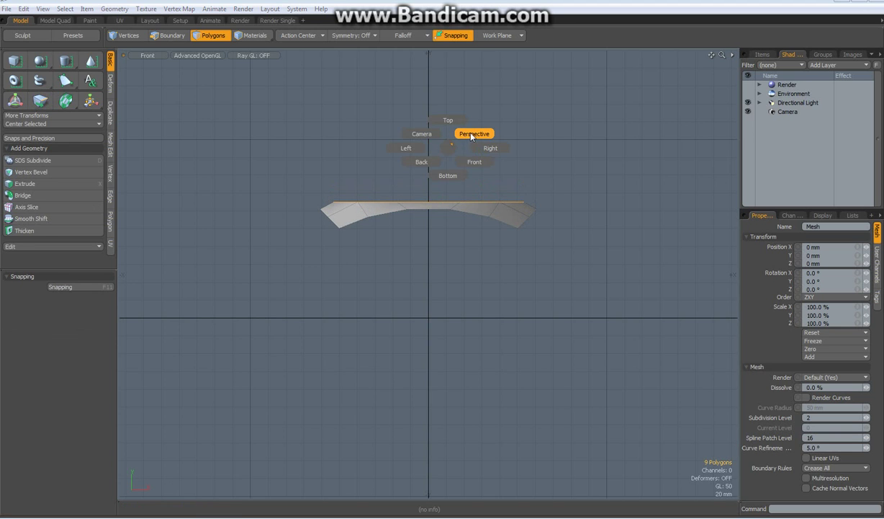
{"action": "left_click", "coordinate": [451, 127]}
{"action": "left_click_drag", "start_coordinate": [478, 162], "coordinate": [434, 178], "text": "alt"}
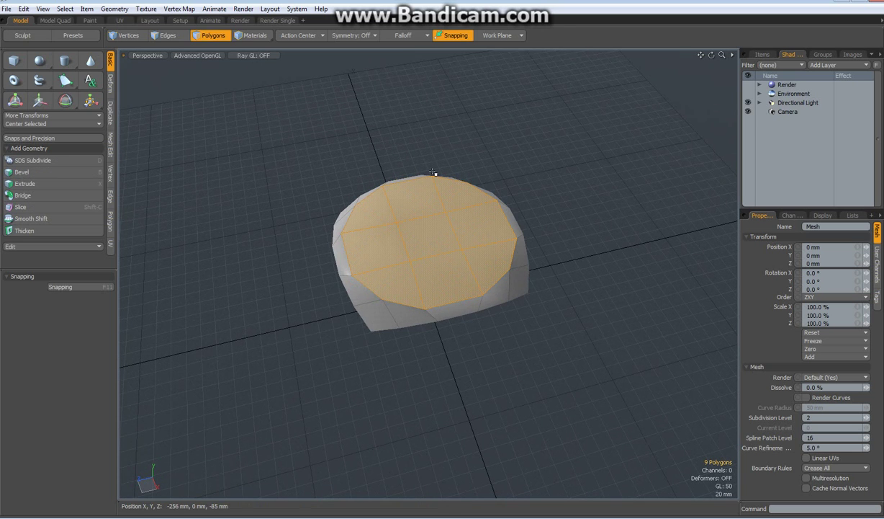
{"action": "key", "text": "Delete"}
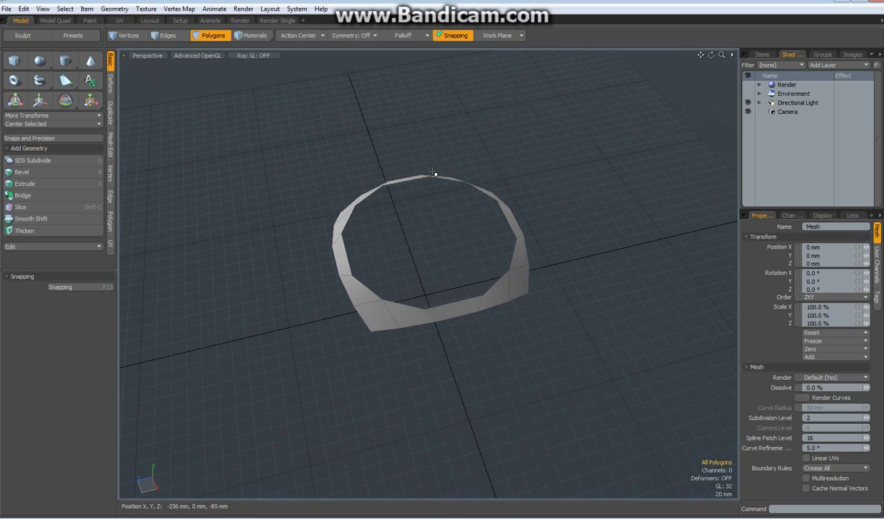
- Draw a flat square about 143 mm wide inside the ring in the top view, with 3 segments in X and Z
{"action": "key", "text": "KP_1"}
{"action": "left_click_drag", "start_coordinate": [433, 173], "coordinate": [350, 153], "text": "alt+shift"}
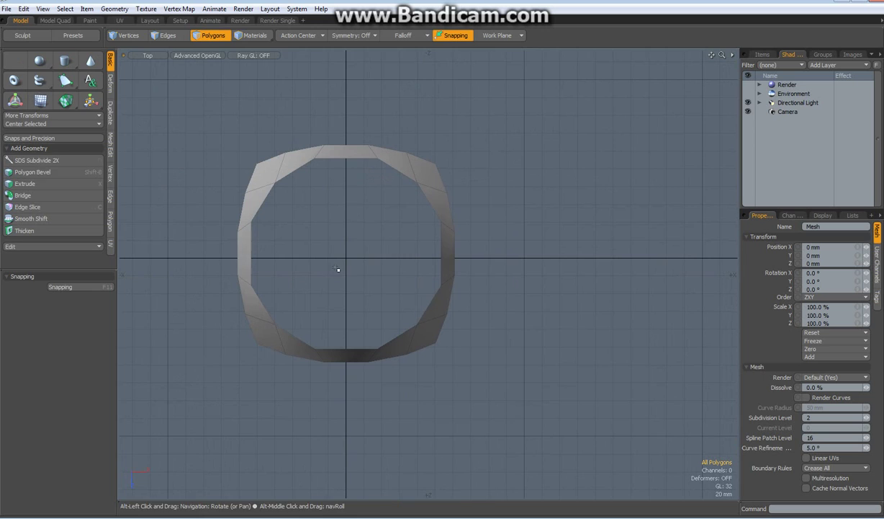
{"action": "left_click", "coordinate": [13, 62]}
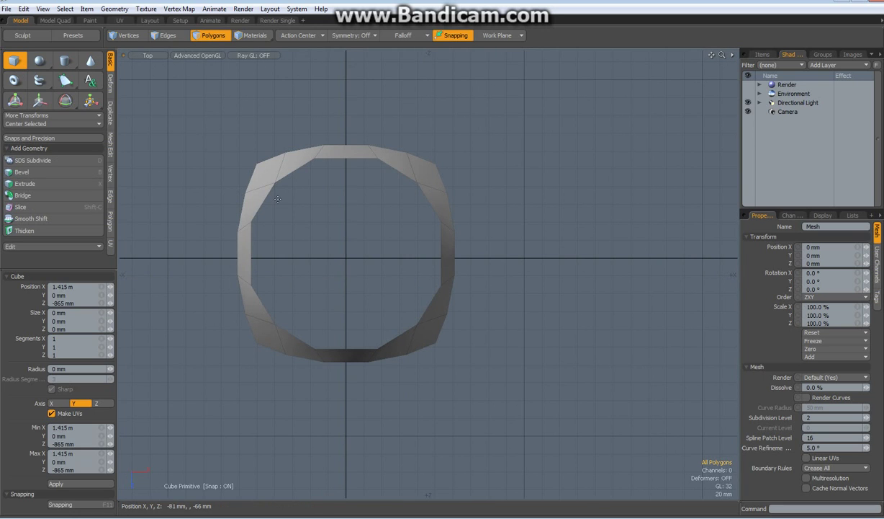
{"action": "left_click_drag", "start_coordinate": [282, 189], "coordinate": [412, 314]}
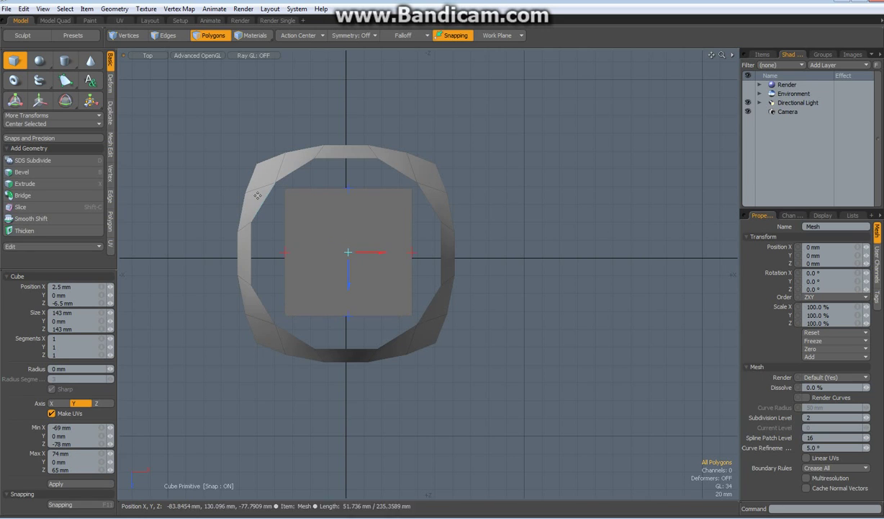
{"action": "left_click_drag", "start_coordinate": [59, 339], "coordinate": [37, 358]}
{"action": "type", "text": "33"}
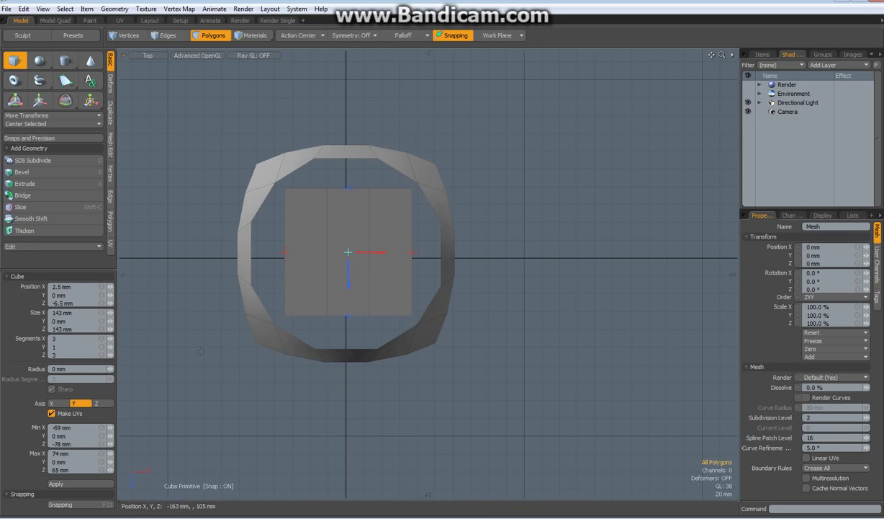
{"action": "key", "text": "Return"}
- Enter 143 mm as the square's X size and center the geometry on the Z and X axes
{"action": "left_click", "coordinate": [76, 312]}
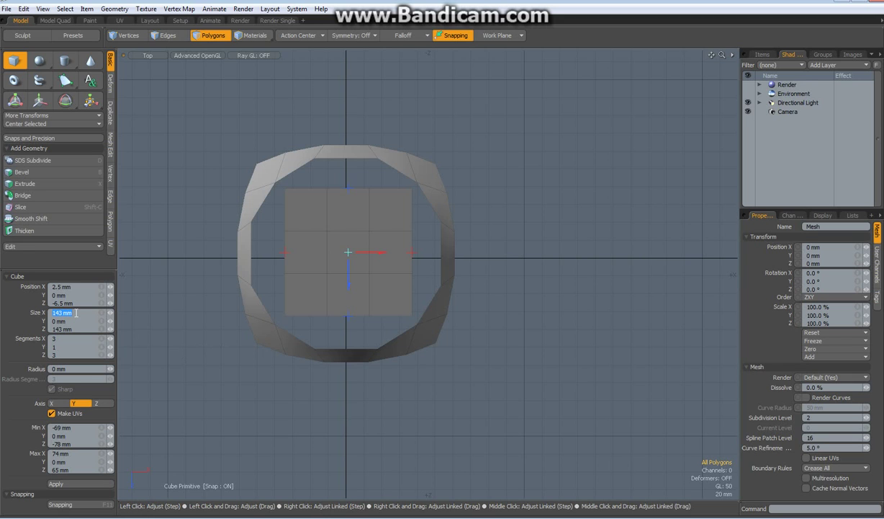
{"action": "type", "text": "1"}
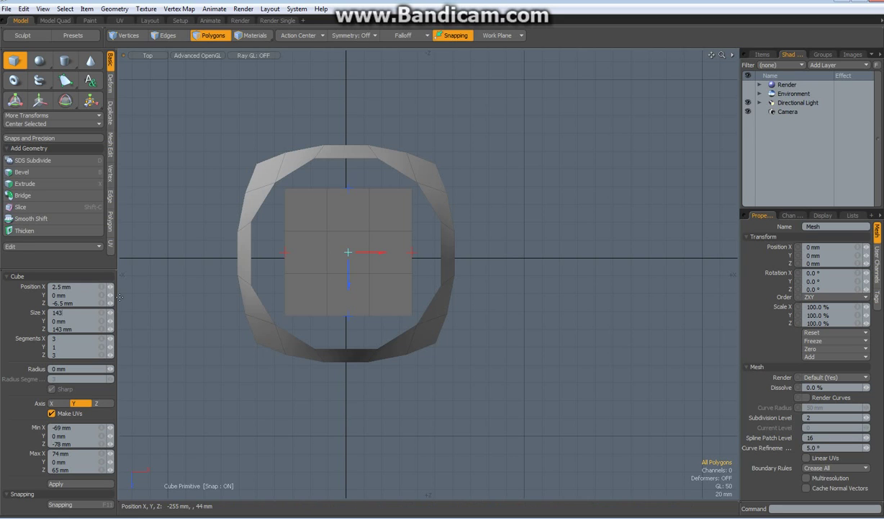
{"action": "left_click", "coordinate": [47, 125]}
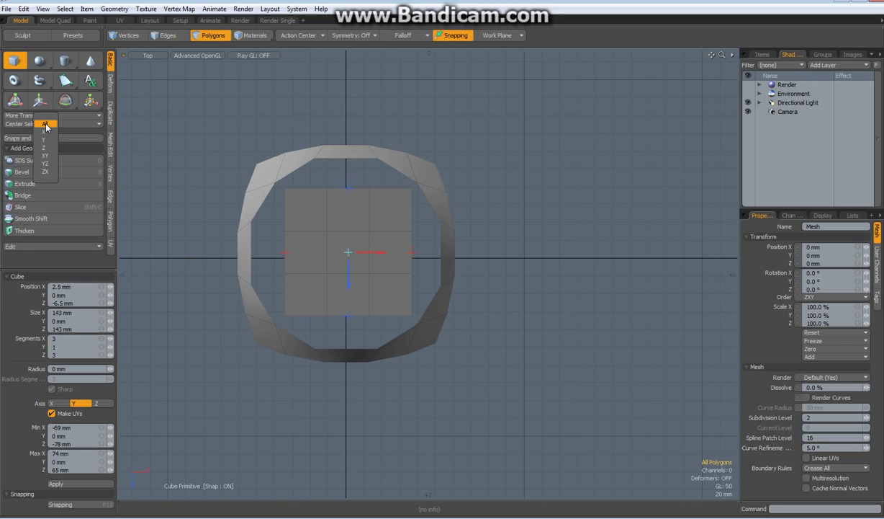
{"action": "left_click", "coordinate": [47, 172]}
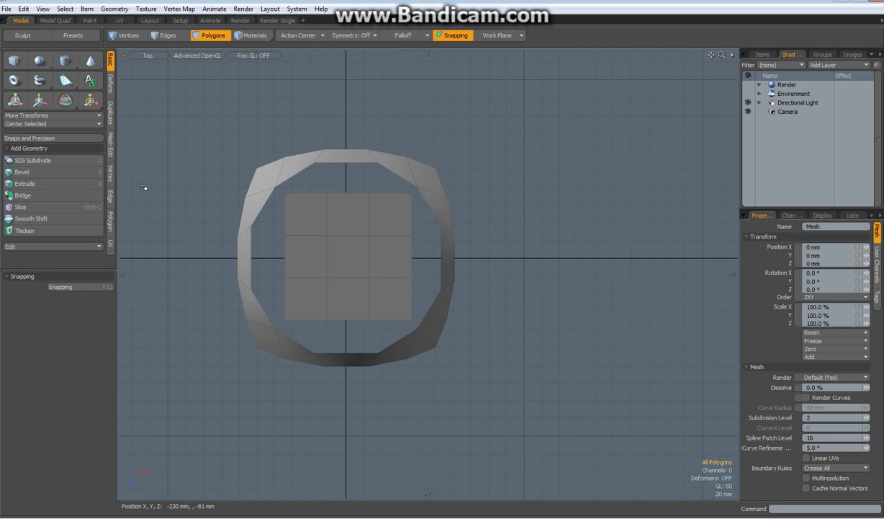
- Select the whole segmented square and raise it 130 mm in Y to the ring's top edge
{"action": "double_click", "coordinate": [358, 251]}
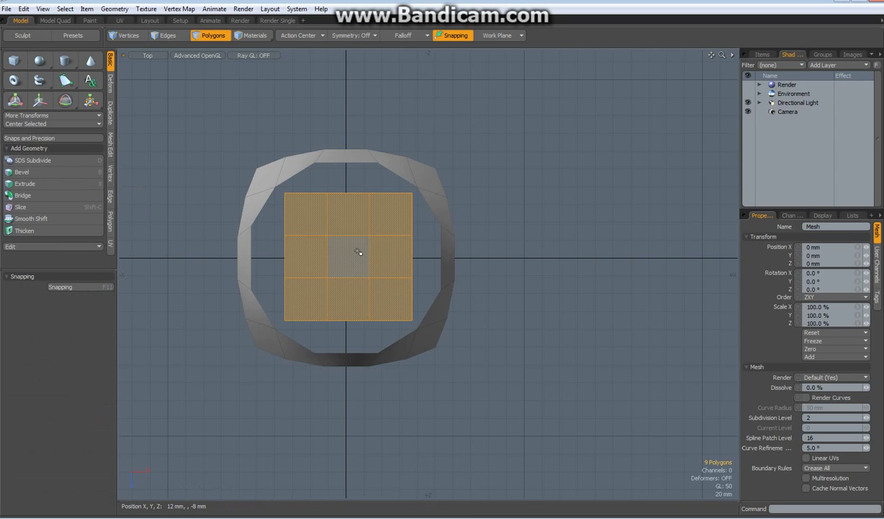
{"action": "key", "text": "KP_2"}
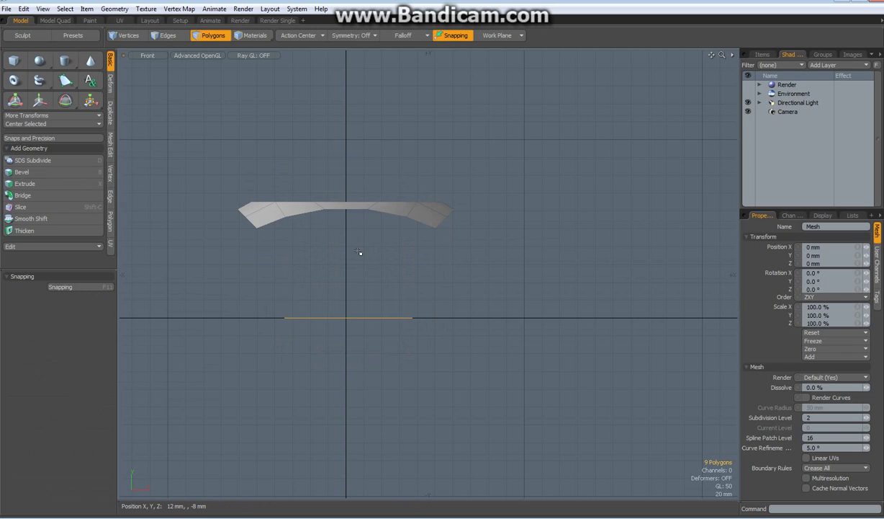
{"action": "key", "text": "w"}
{"action": "left_click_drag", "start_coordinate": [349, 258], "coordinate": [349, 146]}
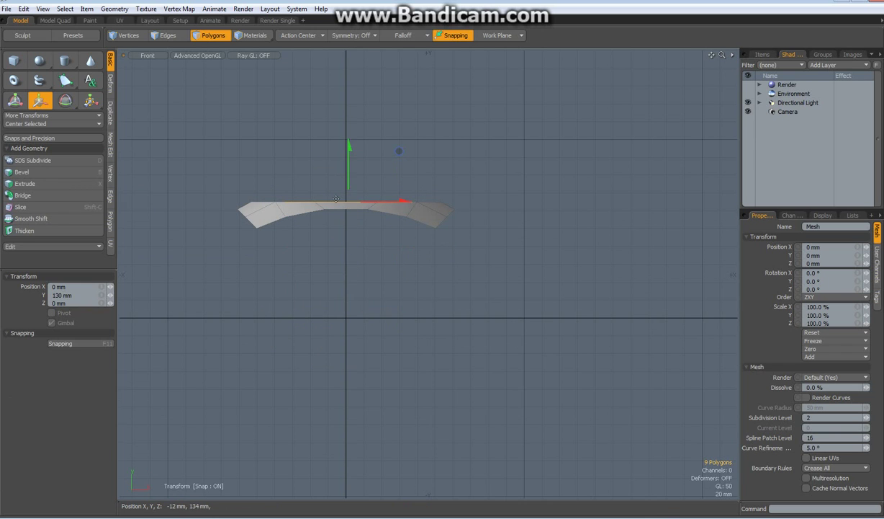
- Flatten the vertices of the square and the ring's top edge onto one level by scaling them along Y in the front view
{"action": "scroll", "coordinate": [335, 198], "scroll_direction": "up", "scroll_amount": 3}
{"action": "scroll", "coordinate": [335, 198], "scroll_direction": "down", "scroll_amount": 1}
{"action": "left_click_drag", "start_coordinate": [331, 198], "coordinate": [351, 245], "text": "alt"}
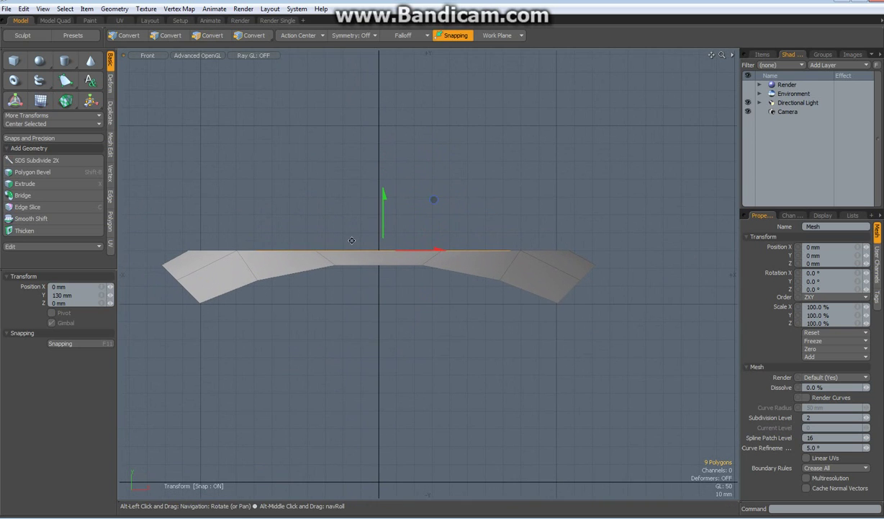
{"action": "key", "text": "q"}
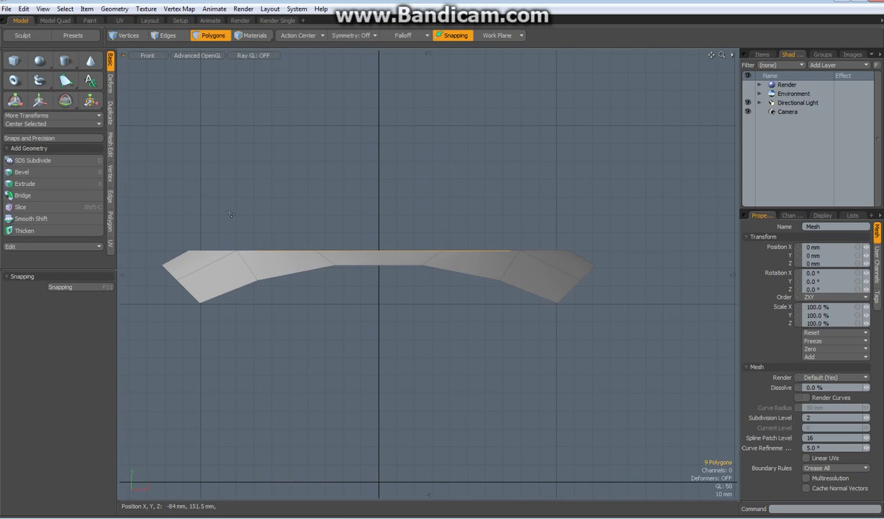
{"action": "key", "text": "1"}
{"action": "right_click_drag", "start_coordinate": [159, 218], "coordinate": [629, 256]}
{"action": "key", "text": "r"}
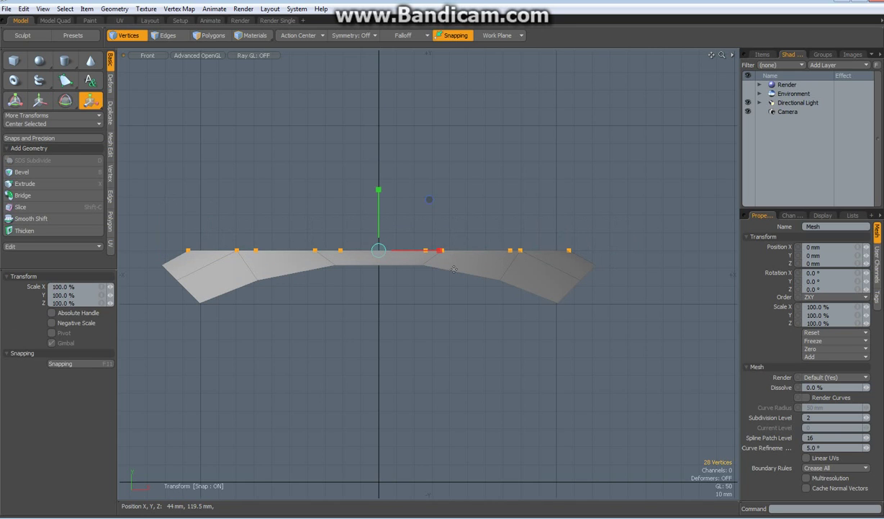
{"action": "left_click_drag", "start_coordinate": [380, 193], "coordinate": [379, 249]}
{"action": "key", "text": "space"}
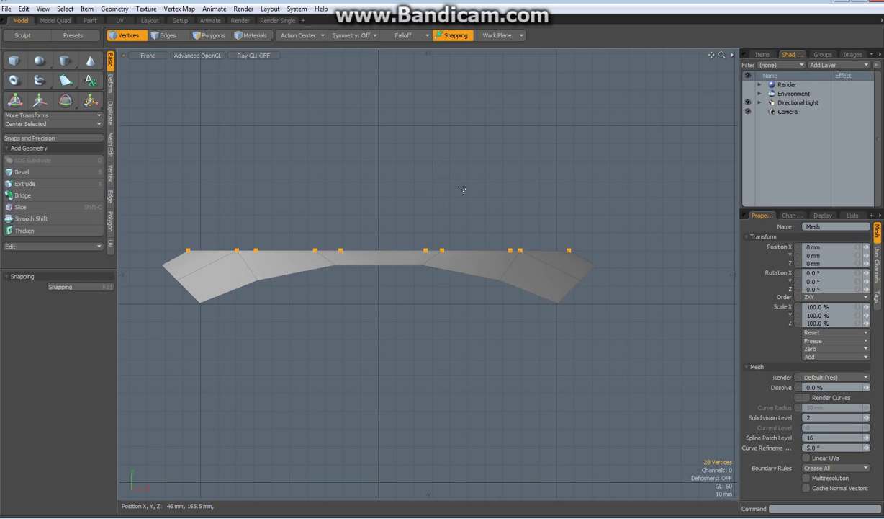
- Bridge the square's outer border edges to the ring's inner edge loop with 1 segment in Curve mode
{"action": "key", "text": "ctrl+space"}
{"action": "left_click", "coordinate": [494, 162]}
{"action": "left_click_drag", "start_coordinate": [426, 192], "coordinate": [391, 241], "text": "alt"}
{"action": "key", "text": "2"}
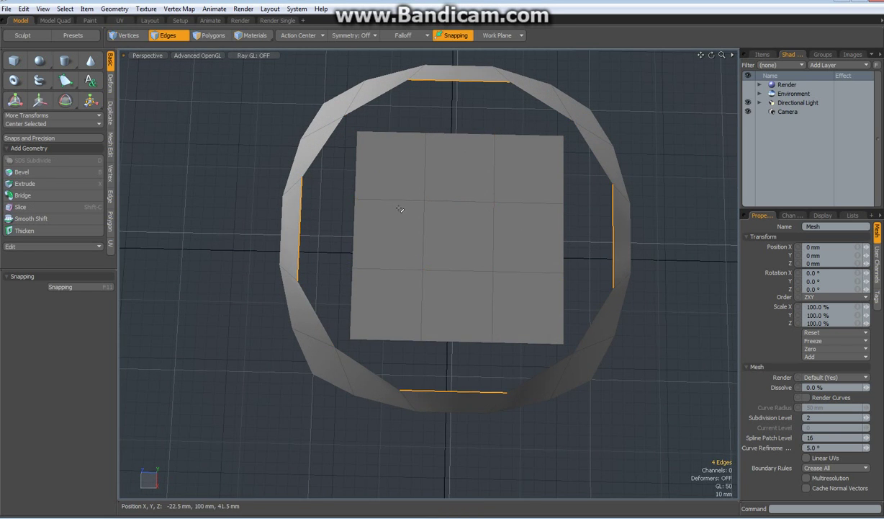
{"action": "double_click", "coordinate": [468, 133]}
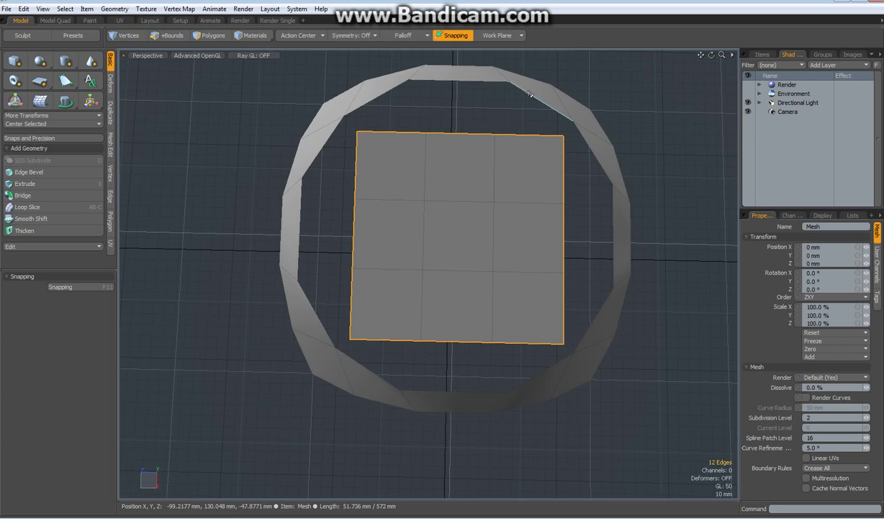
{"action": "double_click", "coordinate": [533, 95], "text": "shift"}
{"action": "key", "text": "ctrl"}
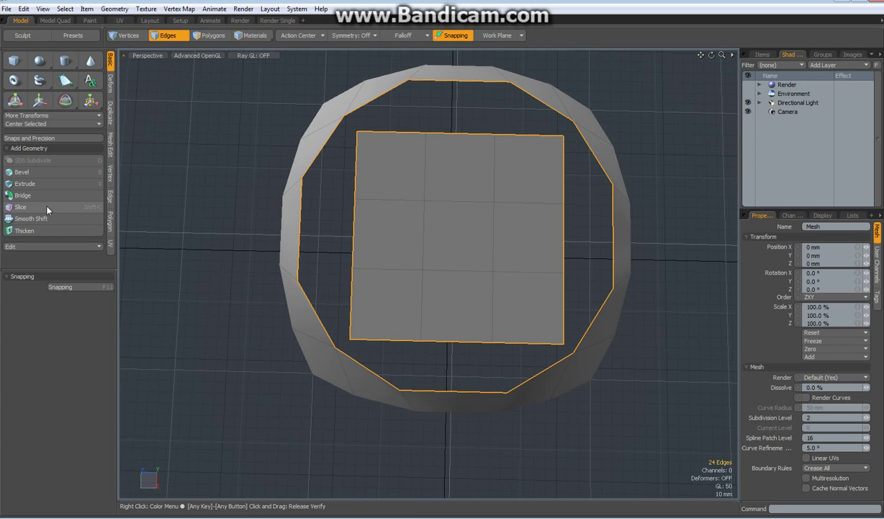
{"action": "left_click", "coordinate": [110, 195]}
{"action": "left_click", "coordinate": [71, 112]}
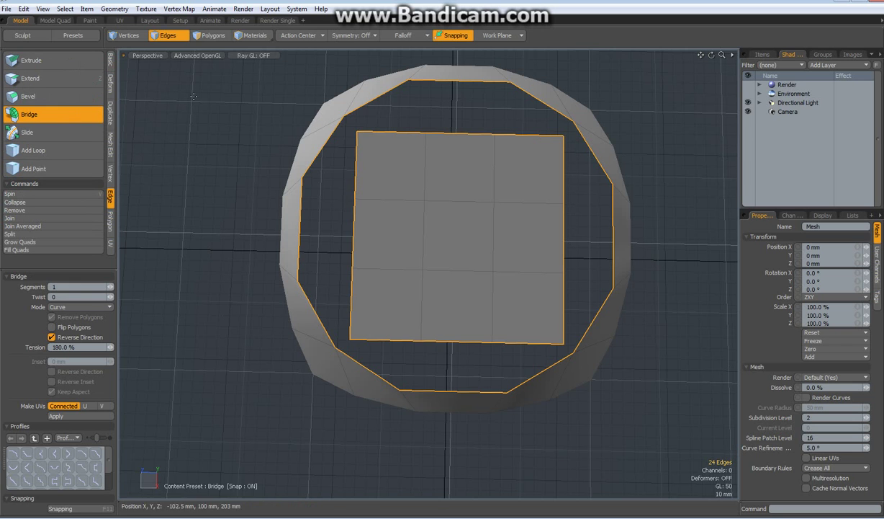
{"action": "left_click_drag", "start_coordinate": [216, 172], "coordinate": [290, 272], "text": "alt"}
{"action": "key", "text": "q"}
{"action": "left_click", "coordinate": [191, 197]}
- Add an edge loop at about 87.5 % across the bridged faces, close around the square, and preview the subdivided surface
{"action": "key", "text": "Tab"}
{"action": "key", "text": "Tab"}
{"action": "mouse_move", "coordinate": [355, 280]}
{"action": "left_mouse_down", "text": "alt"}
{"action": "mouse_move", "coordinate": [339, 296]}
{"action": "mouse_move", "coordinate": [371, 286]}
{"action": "left_mouse_up", "text": "alt"}
{"action": "left_click", "coordinate": [78, 147]}
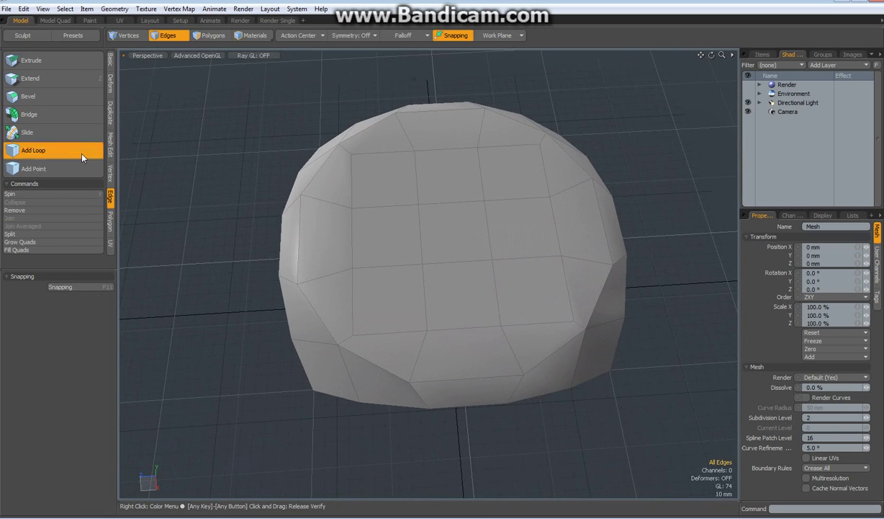
{"action": "left_click", "coordinate": [340, 272]}
{"action": "left_click_drag", "start_coordinate": [339, 271], "coordinate": [345, 269]}
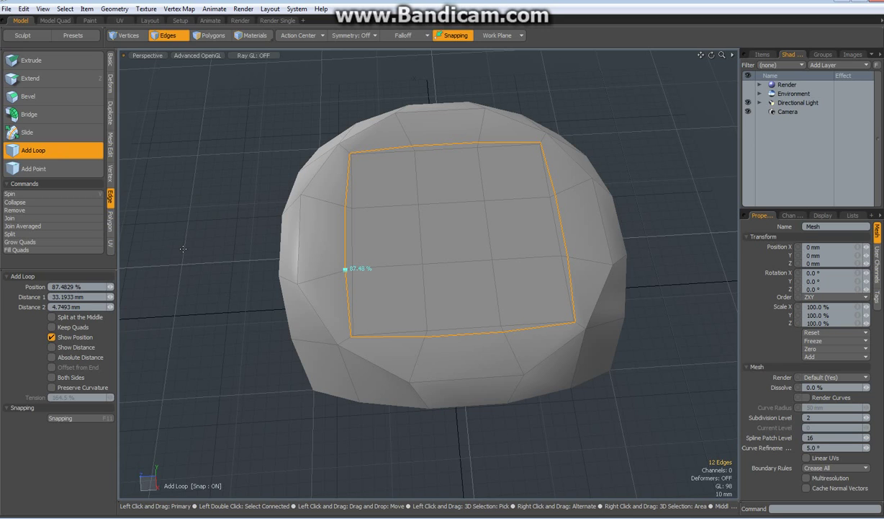
{"action": "key", "text": "q"}
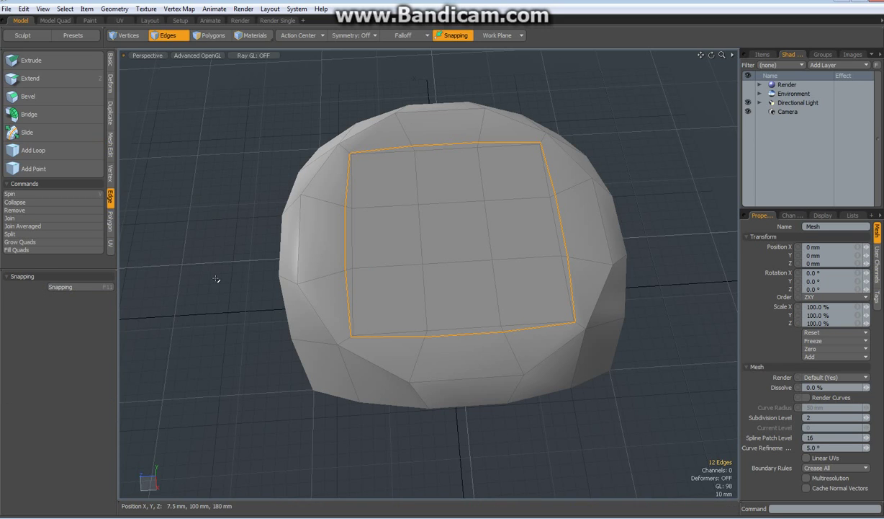
{"action": "left_click", "coordinate": [220, 311]}
{"action": "left_click_drag", "start_coordinate": [228, 381], "coordinate": [229, 317], "text": "alt"}
{"action": "key", "text": "Tab"}
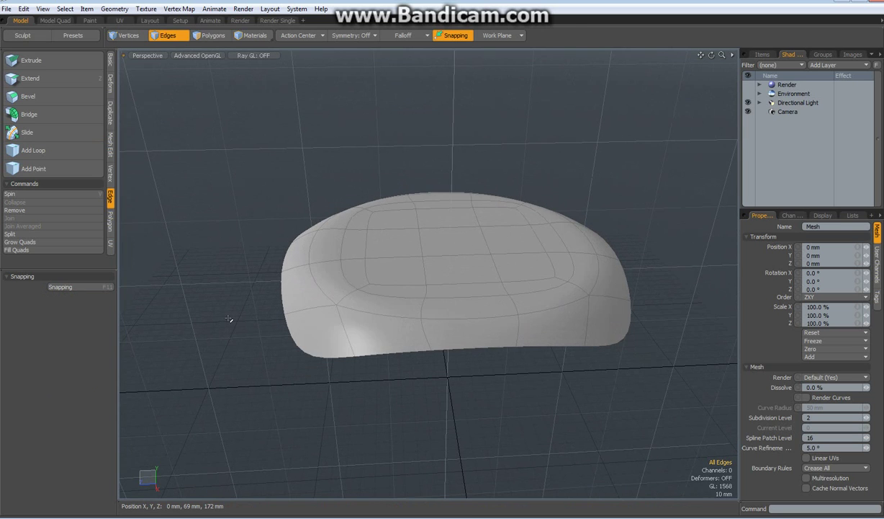
{"action": "key", "text": "Tab"}
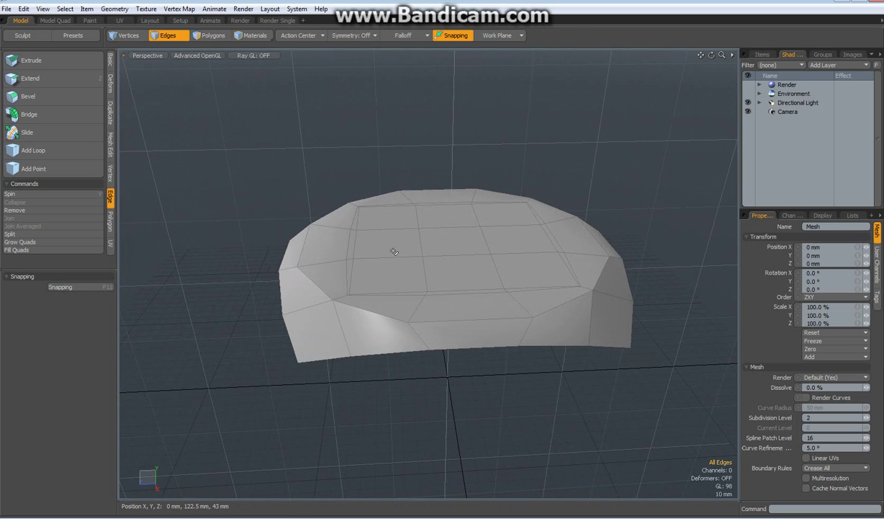
- Set up a Radial Array of the patch with a count of 4 about the Z axis
{"action": "scroll", "coordinate": [394, 250], "scroll_direction": "down", "scroll_amount": 3}
{"action": "left_click_drag", "start_coordinate": [411, 400], "coordinate": [411, 332], "text": "alt"}
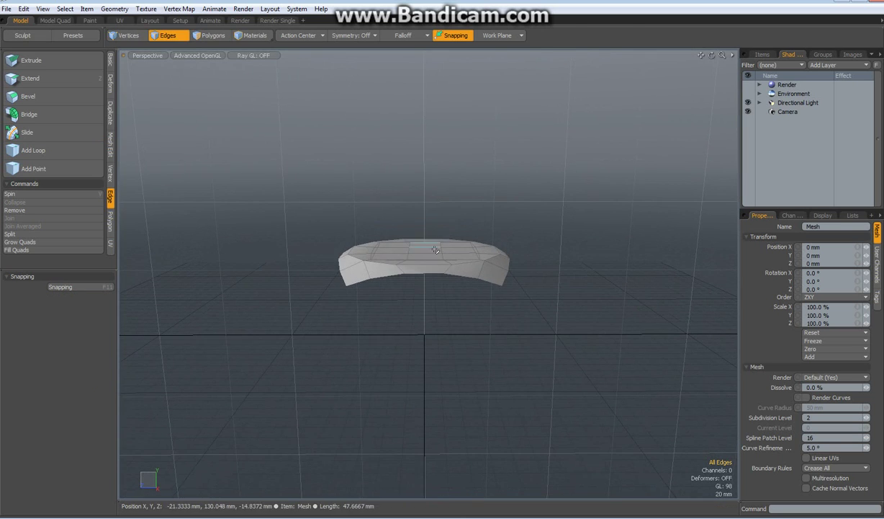
{"action": "left_click", "coordinate": [111, 119]}
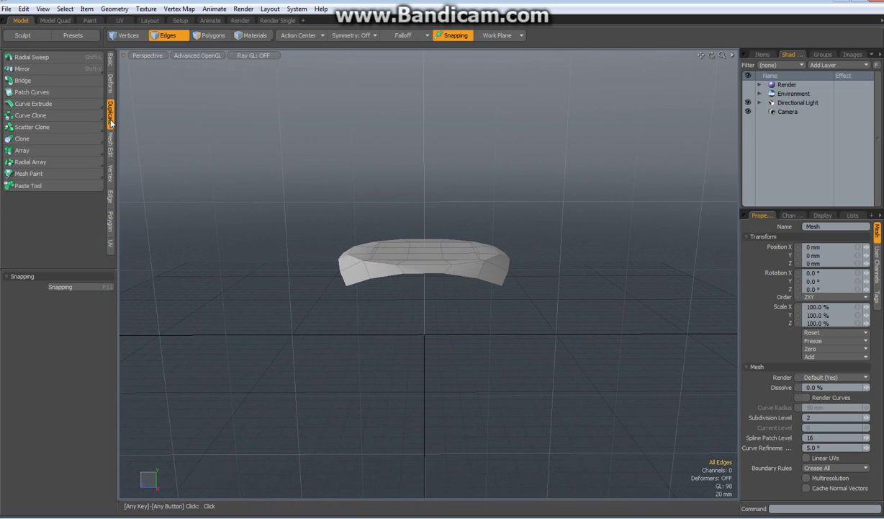
{"action": "left_click", "coordinate": [72, 161]}
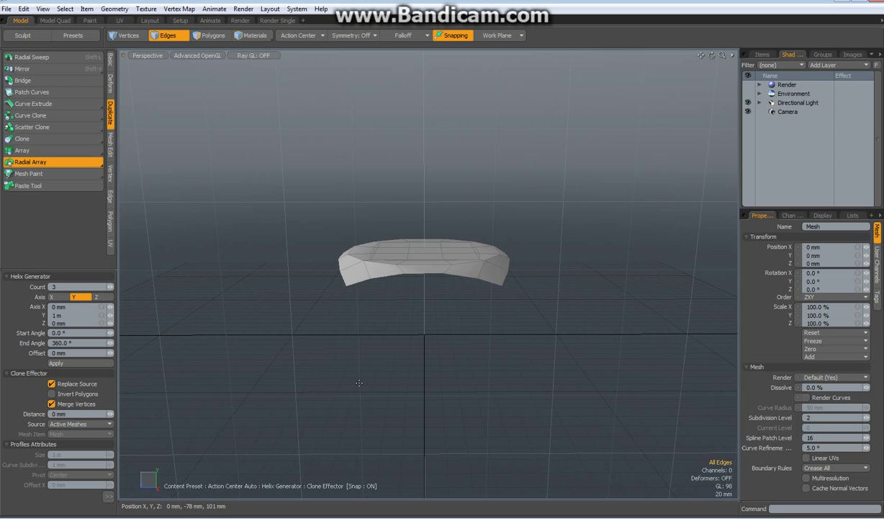
{"action": "left_click_drag", "start_coordinate": [357, 378], "coordinate": [205, 394], "text": "alt"}
{"action": "left_click", "coordinate": [30, 162]}
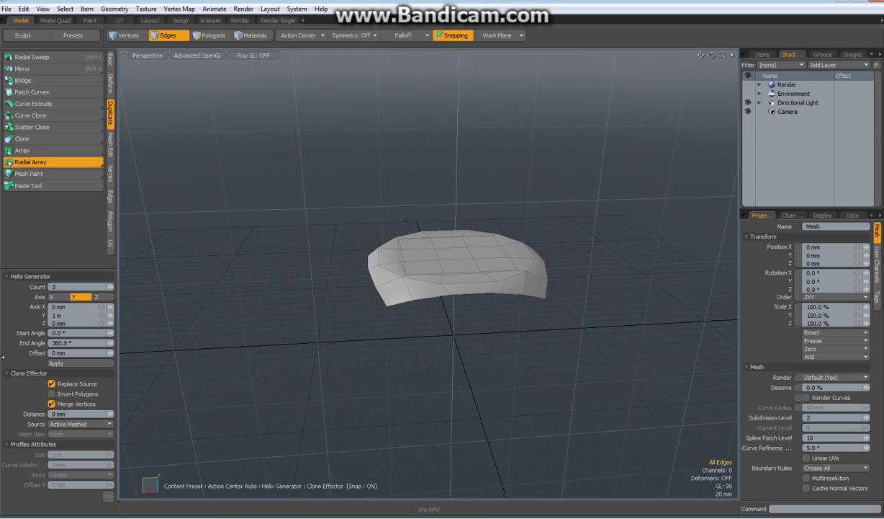
{"action": "left_click", "coordinate": [97, 297]}
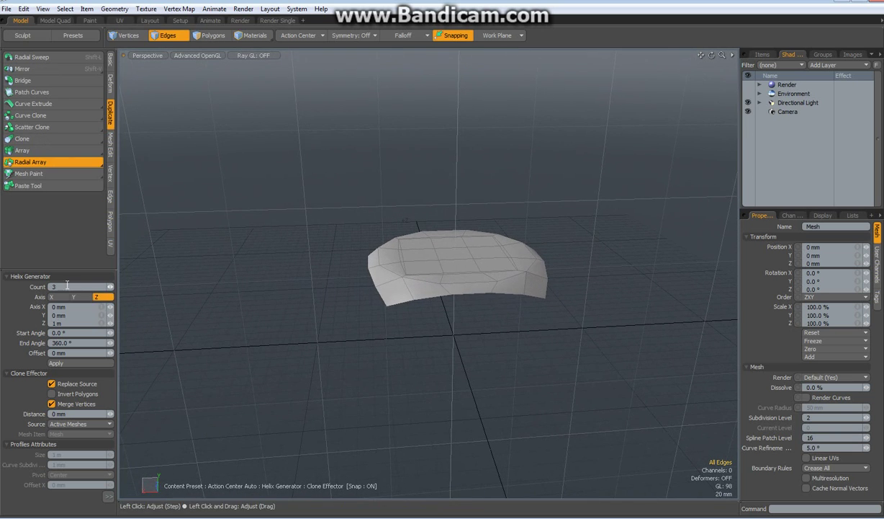
{"action": "type", "text": "4"}
{"action": "key", "text": "Return"}
- Set the action center to Origin and apply the radial array
{"action": "left_click", "coordinate": [290, 36]}
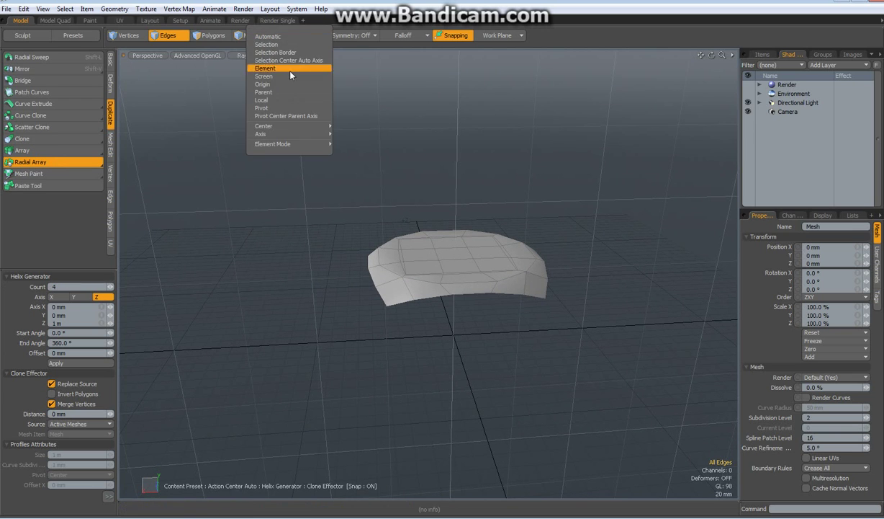
{"action": "left_click", "coordinate": [272, 79]}
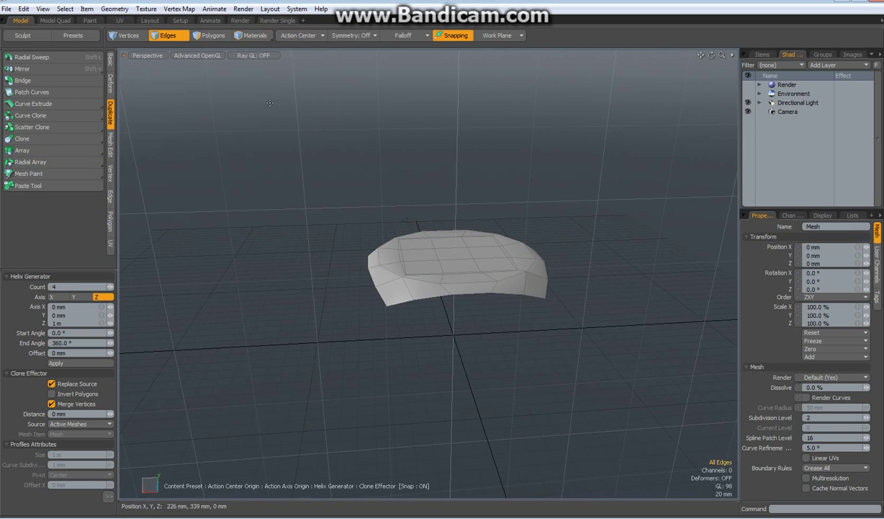
{"action": "left_click", "coordinate": [76, 364]}
{"action": "left_click_drag", "start_coordinate": [256, 364], "coordinate": [262, 367], "text": "alt"}
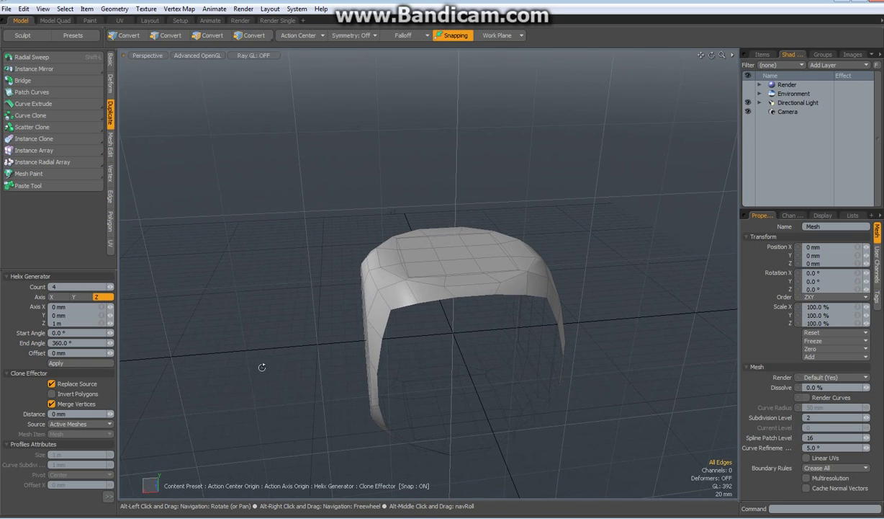
{"action": "key", "text": "q"}
- Try deleting the array's complete top and bottom patches
{"action": "key", "text": "3"}
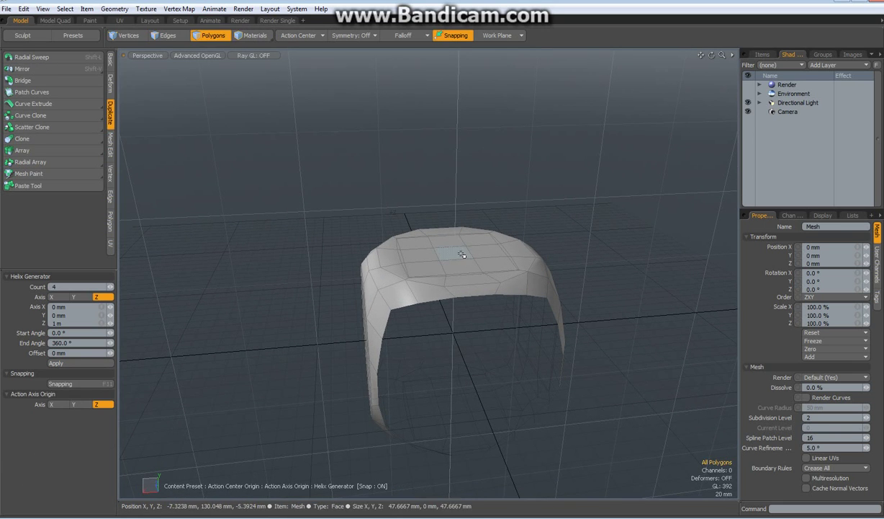
{"action": "double_click", "coordinate": [462, 252]}
{"action": "left_click", "coordinate": [461, 252]}
{"action": "left_click_drag", "start_coordinate": [491, 424], "coordinate": [489, 253], "text": "alt"}
{"action": "left_click", "coordinate": [476, 280], "text": "shift"}
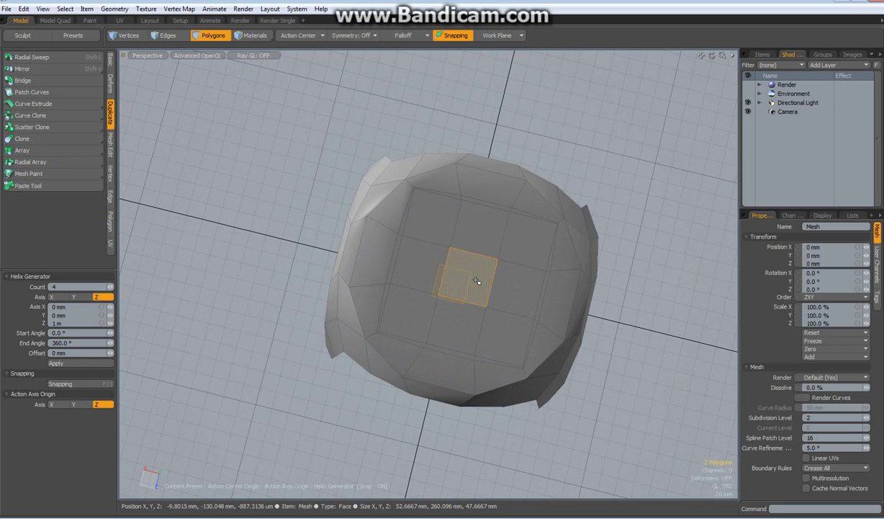
{"action": "key", "text": "shift+Up"}
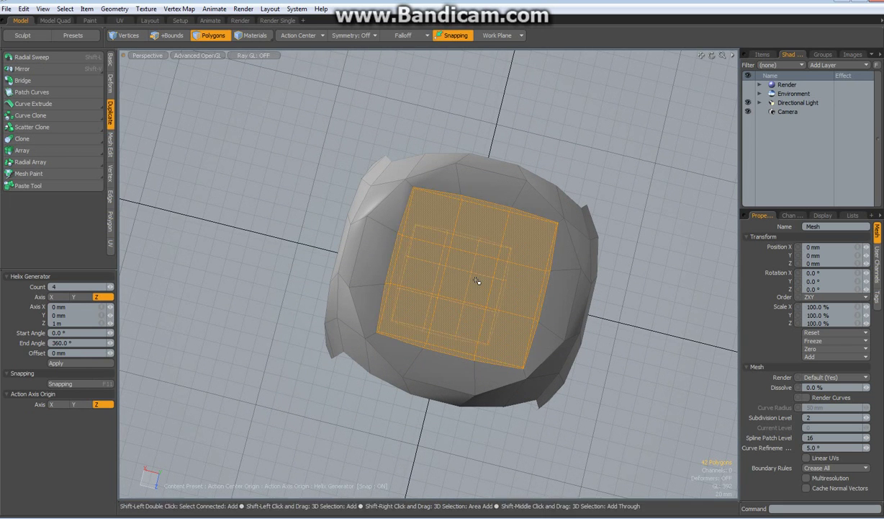
{"action": "key", "text": "shift+Up"}
{"action": "key", "text": "shift+Up"}
{"action": "left_click_drag", "start_coordinate": [473, 263], "coordinate": [473, 423], "text": "alt"}
{"action": "key", "text": "Delete"}
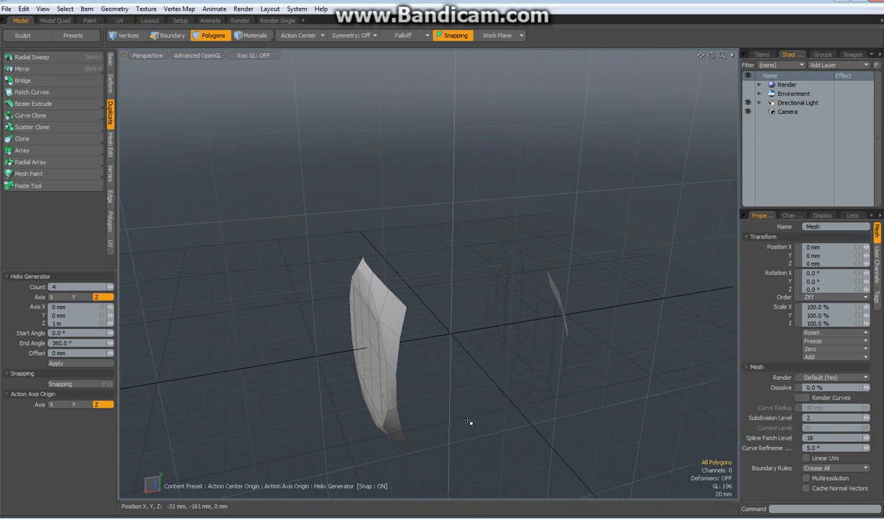
{"action": "key", "text": "ctrl+z"}
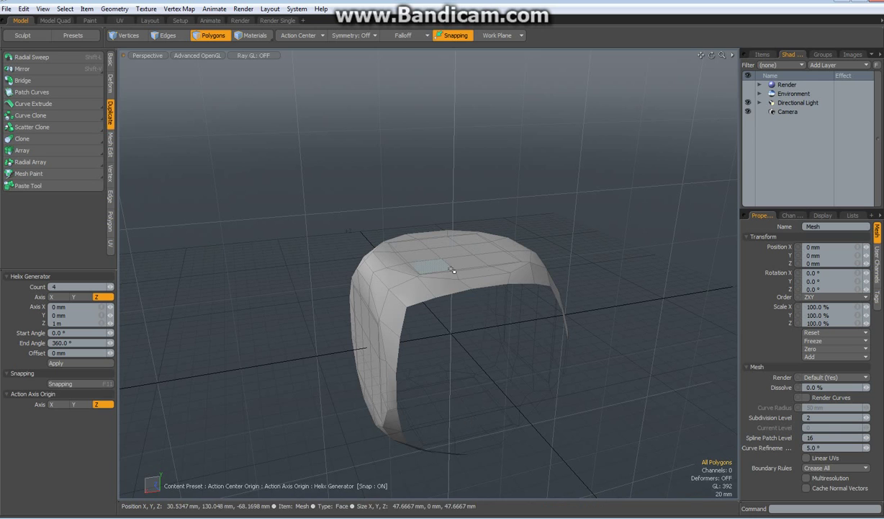
- Duplicate the top and bottom patches and rotate one pair by -90° about X to close the two open sides
{"action": "double_click", "coordinate": [437, 260]}
{"action": "left_click_drag", "start_coordinate": [496, 407], "coordinate": [460, 231], "text": "alt"}
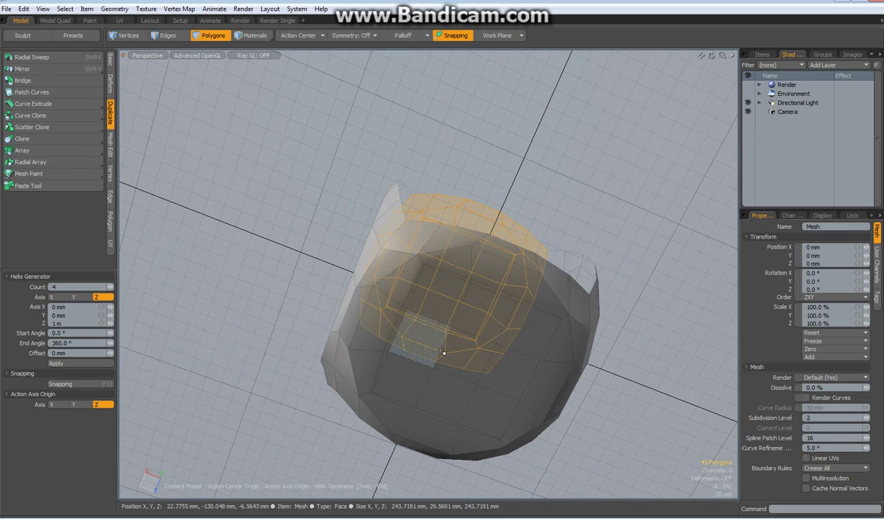
{"action": "double_click", "coordinate": [443, 351], "text": "shift"}
{"action": "left_click_drag", "start_coordinate": [443, 352], "coordinate": [573, 343], "text": "alt"}
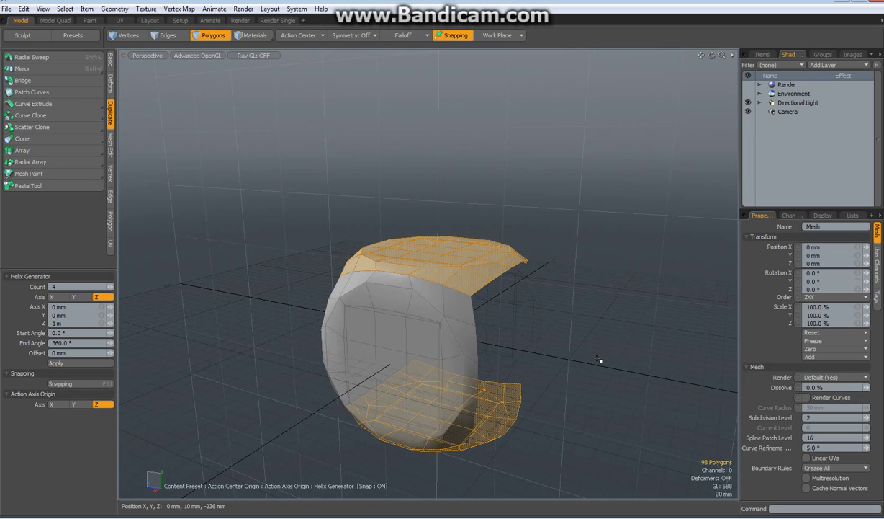
{"action": "left_click_drag", "start_coordinate": [571, 392], "coordinate": [600, 403], "text": "alt"}
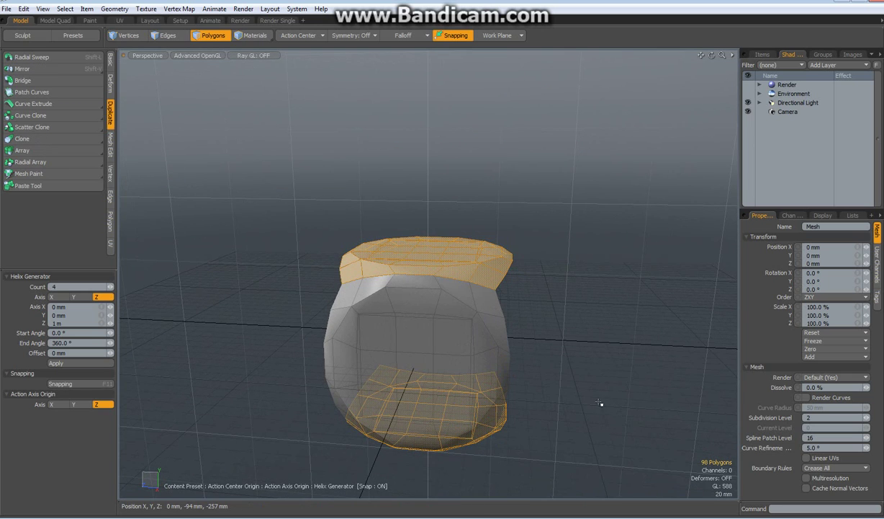
{"action": "key", "text": "e"}
{"action": "left_click_drag", "start_coordinate": [469, 317], "coordinate": [591, 343]}
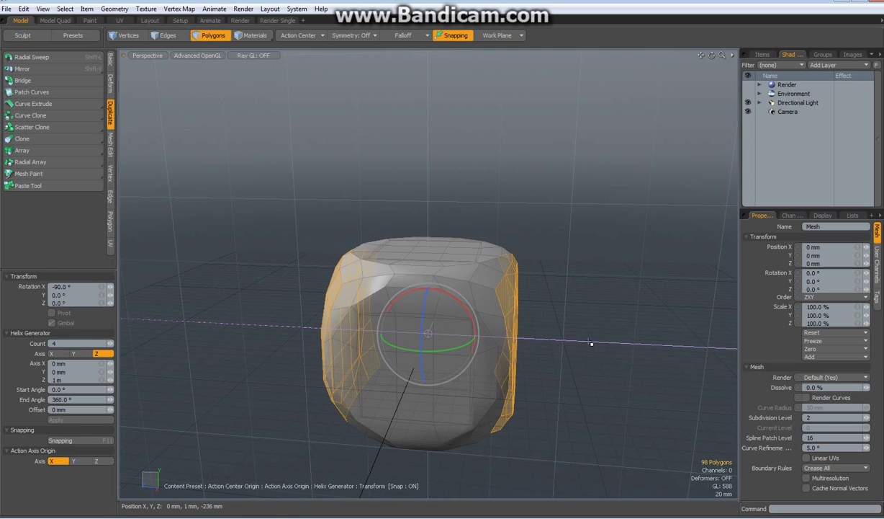
{"action": "key", "text": "Escape"}
- Merge the vertices of all six patches with the Automatic range and preview the closed shape subdivided
{"action": "left_click_drag", "start_coordinate": [437, 284], "coordinate": [381, 329], "text": "alt+shift"}
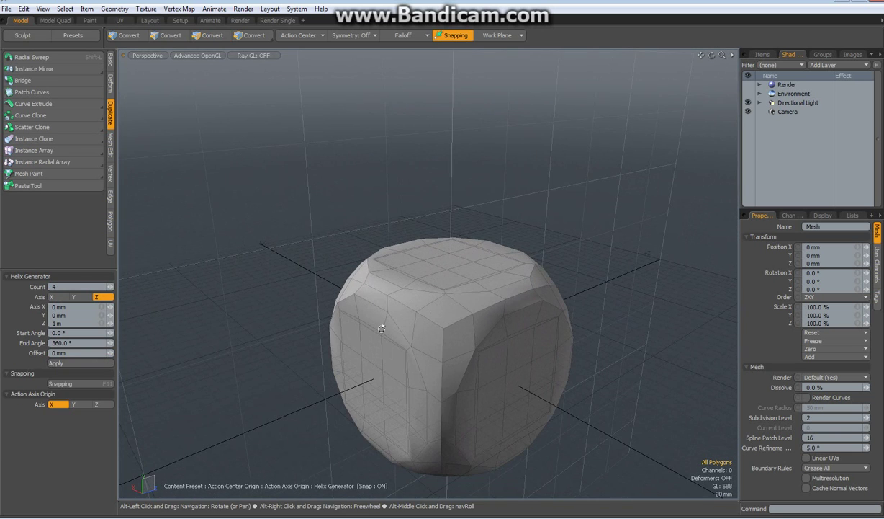
{"action": "left_click", "coordinate": [111, 174]}
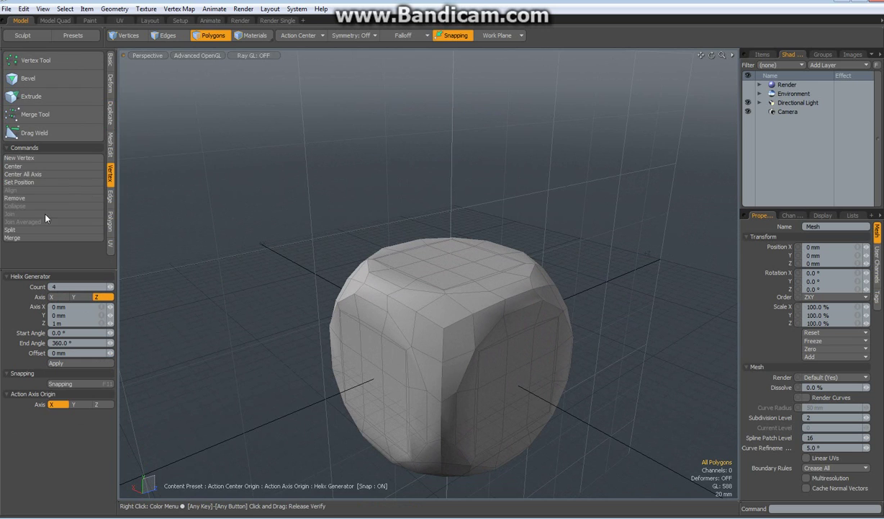
{"action": "left_click", "coordinate": [13, 237]}
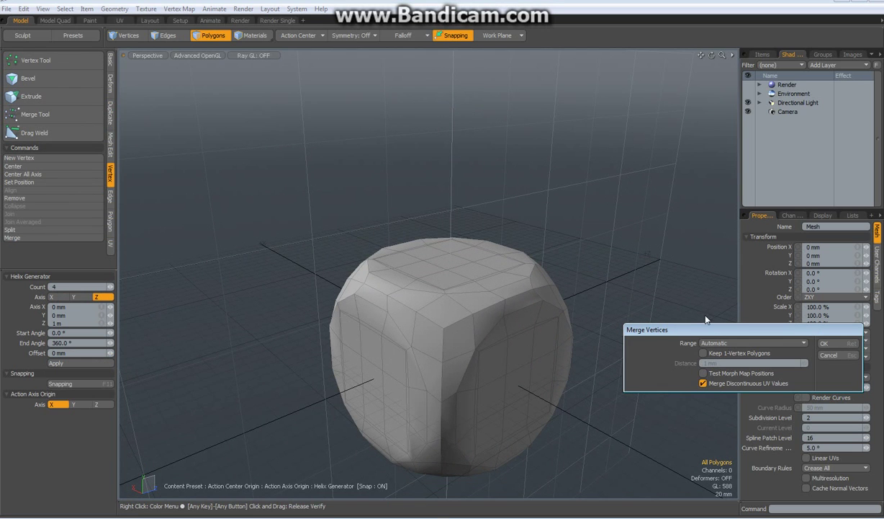
{"action": "left_click", "coordinate": [823, 343]}
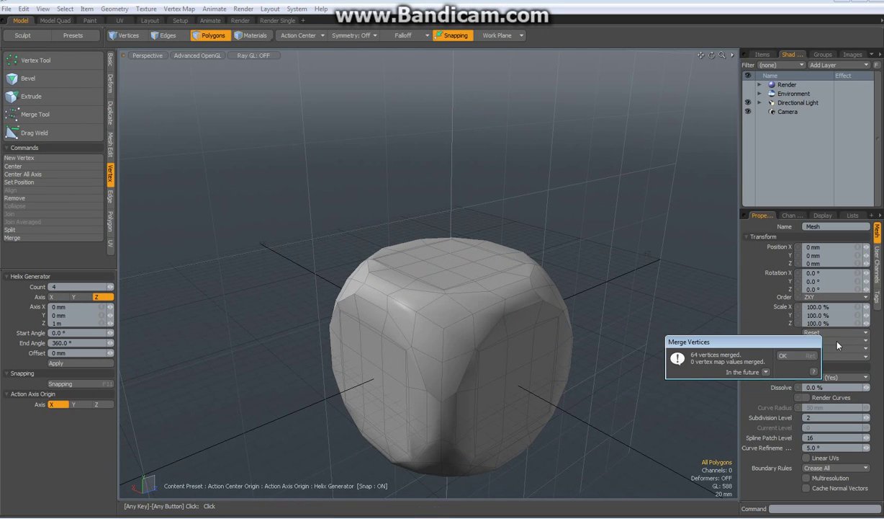
{"action": "left_click", "coordinate": [783, 355]}
{"action": "left_click_drag", "start_coordinate": [504, 360], "coordinate": [637, 330], "text": "alt"}
{"action": "key", "text": "Tab"}
{"action": "key", "text": "Tab"}
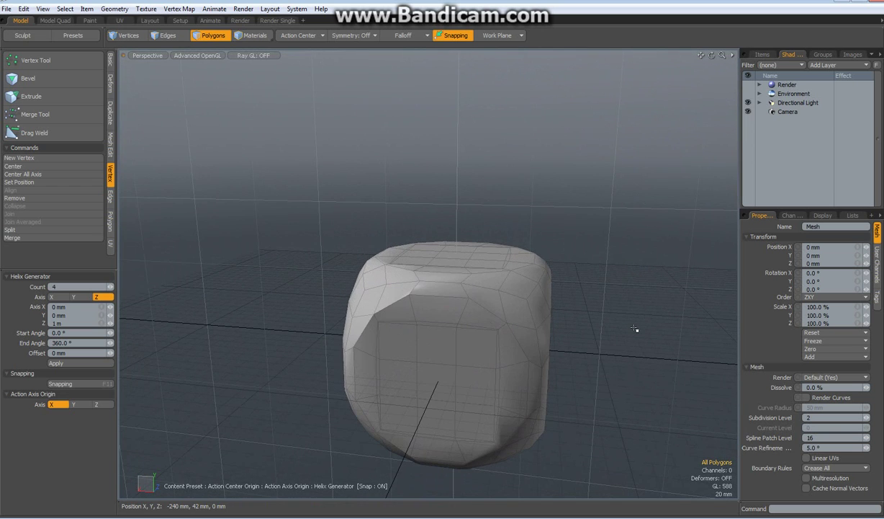
- Hide the work plane grid in the perspective viewport
{"action": "scroll", "coordinate": [635, 328], "scroll_direction": "down", "scroll_amount": 3}
{"action": "scroll", "coordinate": [635, 328], "scroll_direction": "up", "scroll_amount": 3}
{"action": "left_click_drag", "start_coordinate": [602, 400], "coordinate": [579, 270], "text": "alt+shift"}
{"action": "key", "text": "ctrl+2"}
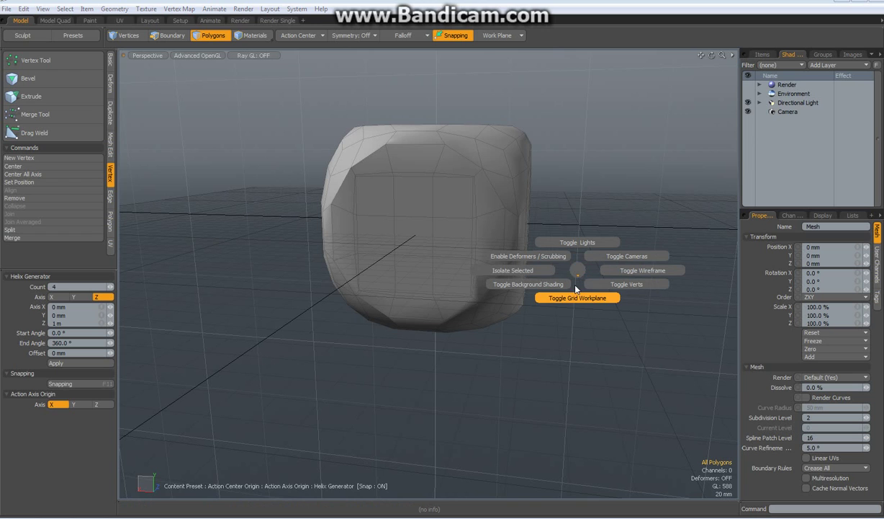
{"action": "left_click", "coordinate": [577, 298]}
{"action": "mouse_move", "coordinate": [570, 342]}
{"action": "left_mouse_down", "text": "alt"}
{"action": "mouse_move", "coordinate": [573, 325]}
{"action": "mouse_move", "coordinate": [569, 334]}
{"action": "left_mouse_up", "text": "alt"}
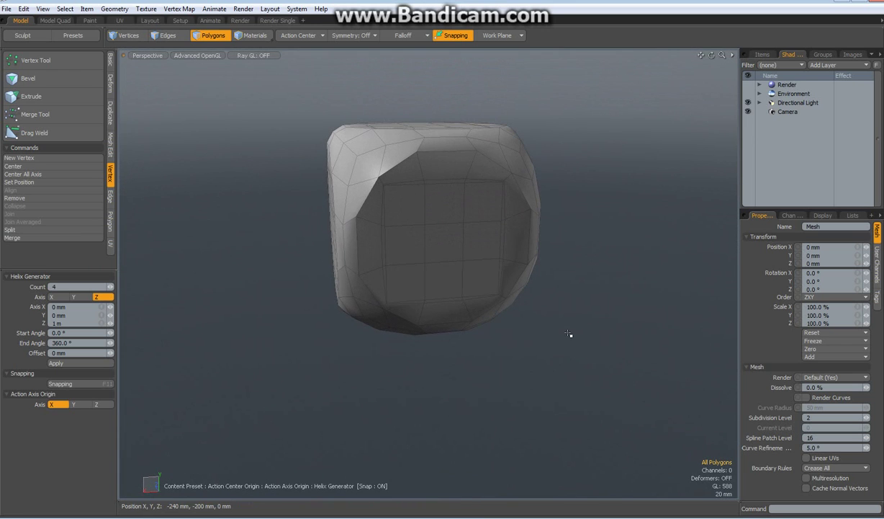
- Select two parallel rows of three polygons on the top face and the centre polygon on the bottom face
{"action": "key", "text": "KP_1"}
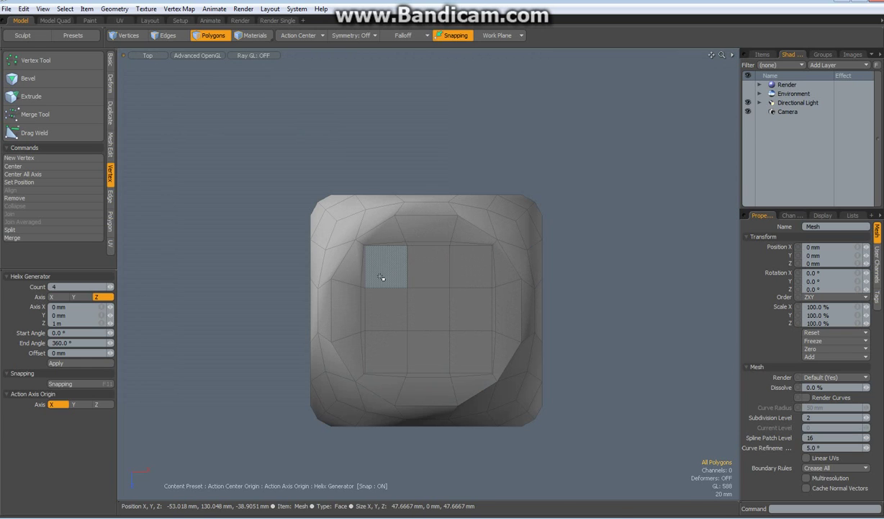
{"action": "left_click_drag", "start_coordinate": [389, 272], "coordinate": [469, 274]}
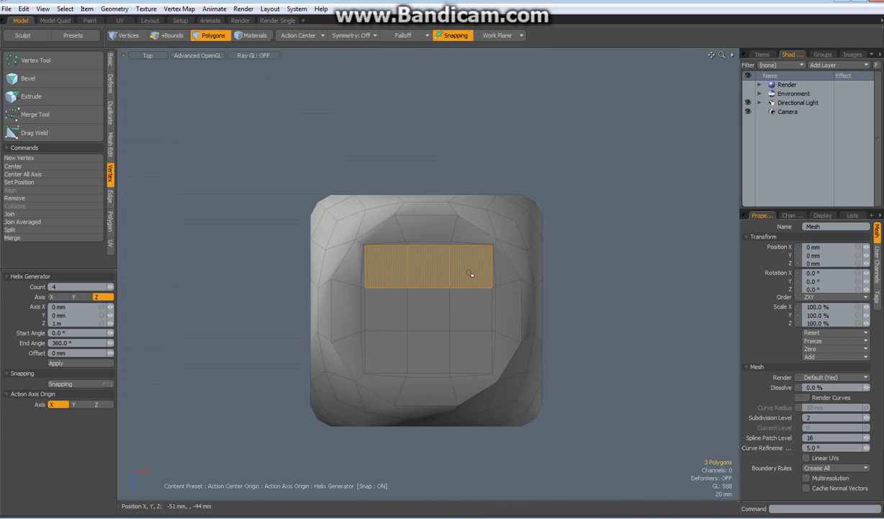
{"action": "left_click_drag", "start_coordinate": [404, 358], "coordinate": [479, 355], "text": "shift"}
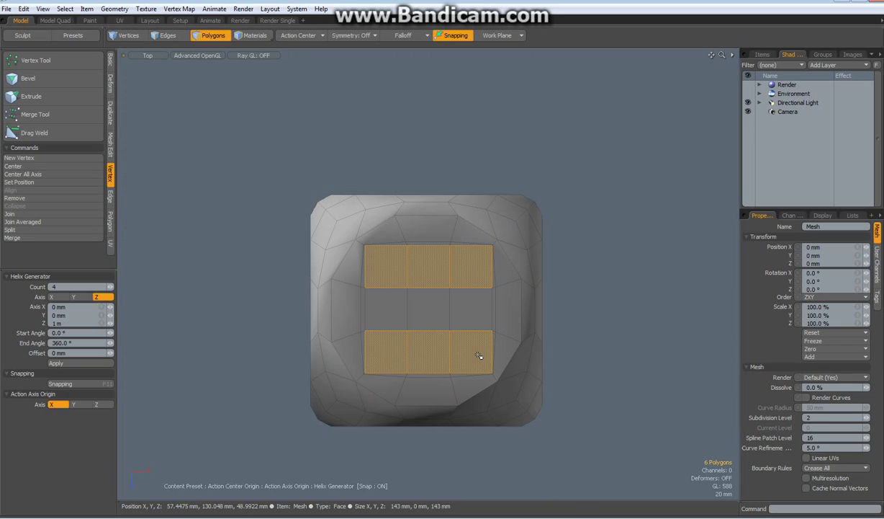
{"action": "key", "text": "slash"}
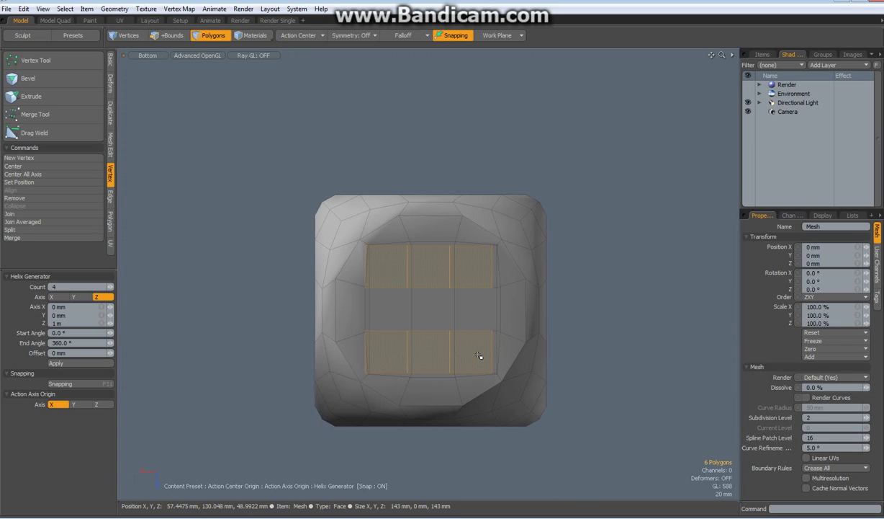
{"action": "left_click", "coordinate": [422, 309], "text": "shift"}
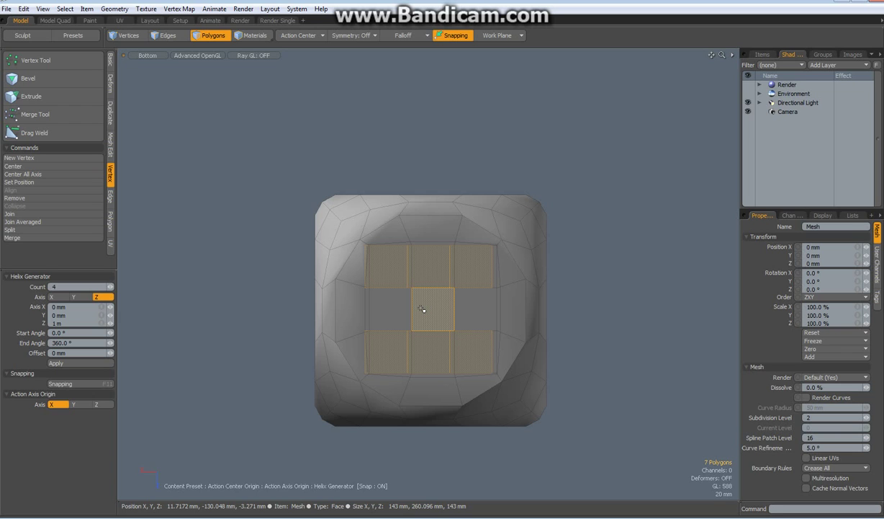
- Add three diagonal polygons of the front face's 3×3 grid to the selection
{"action": "key", "text": "KP_1"}
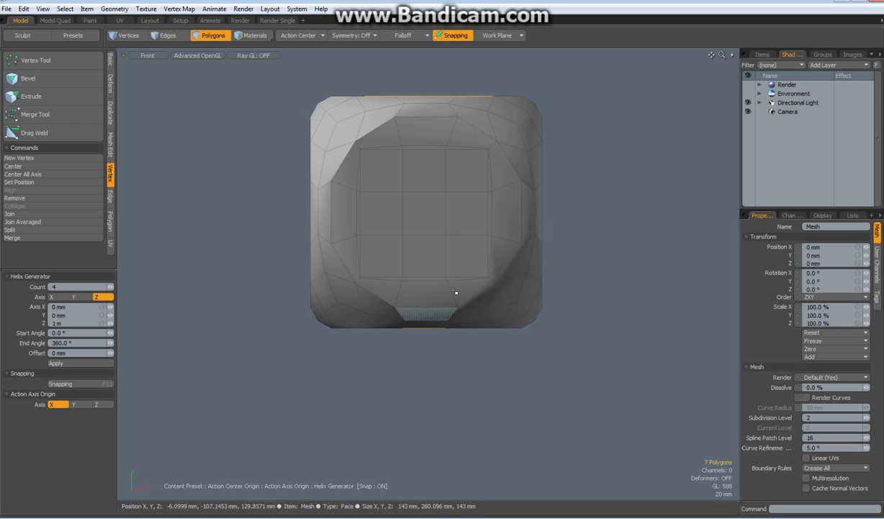
{"action": "left_click_drag", "start_coordinate": [574, 365], "coordinate": [565, 401], "text": "alt"}
{"action": "left_click", "coordinate": [370, 218], "text": "shift"}
{"action": "left_click", "coordinate": [414, 252], "text": "shift"}
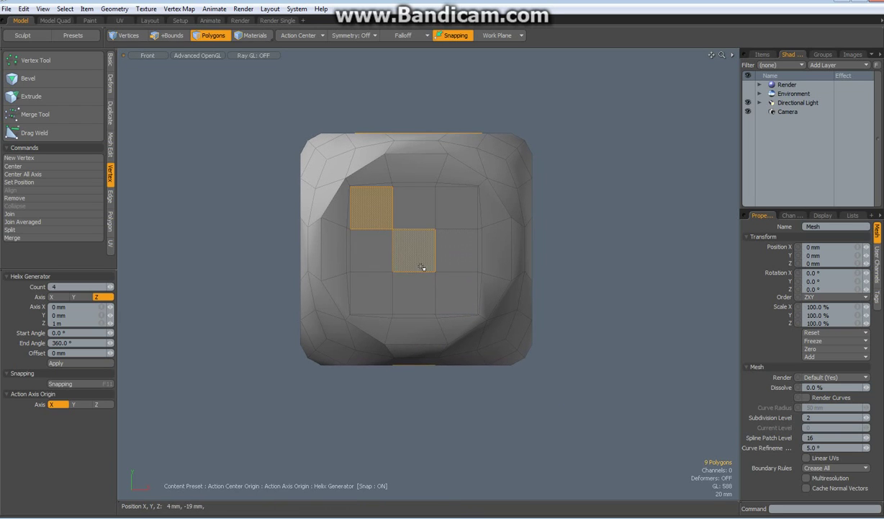
{"action": "left_click", "coordinate": [465, 297], "text": "shift"}
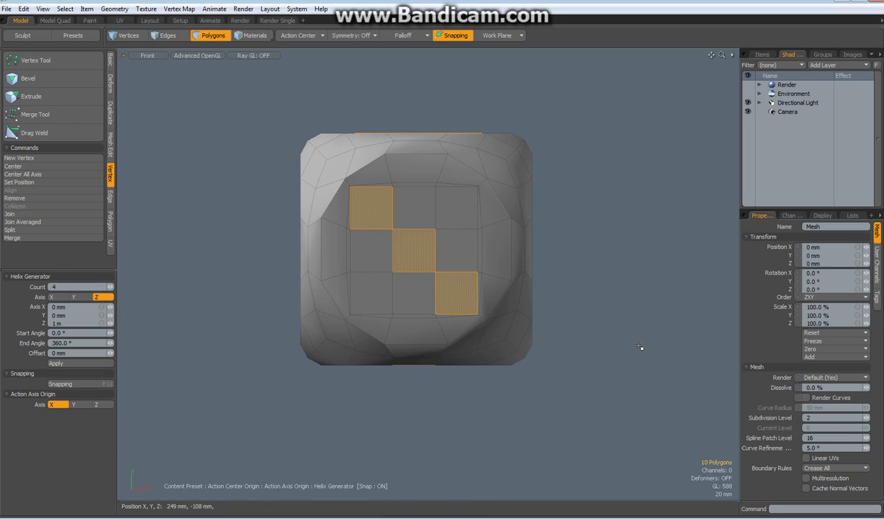
- Add the four corner polygons of the back face's 3×3 grid to the selection
{"action": "key", "text": "ctrl+KP_1"}
{"action": "left_click", "coordinate": [395, 206], "text": "shift"}
{"action": "left_click", "coordinate": [481, 208], "text": "shift"}
{"action": "left_click", "coordinate": [480, 294], "text": "shift"}
{"action": "left_click", "coordinate": [418, 306], "text": "shift"}
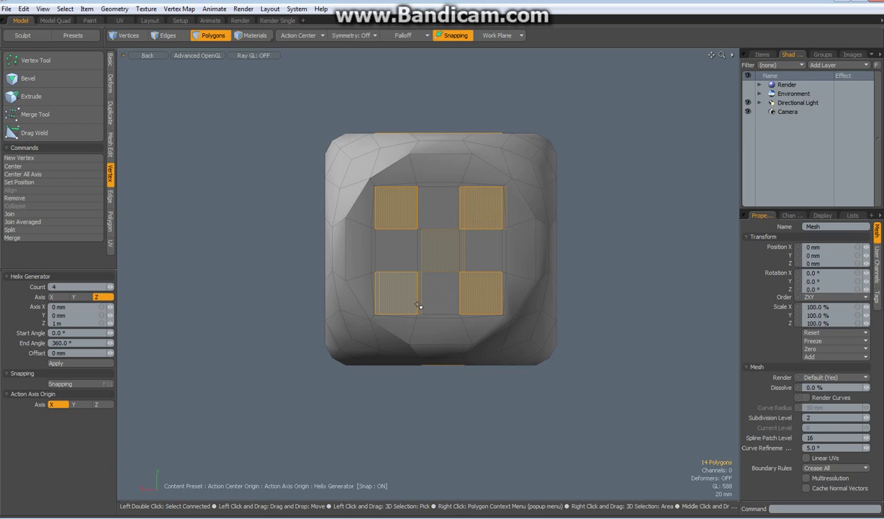
- Add two opposite corner polygons on the right face, plus the four corners and centre on the left face, to the selection
{"action": "key", "text": "KP_3"}
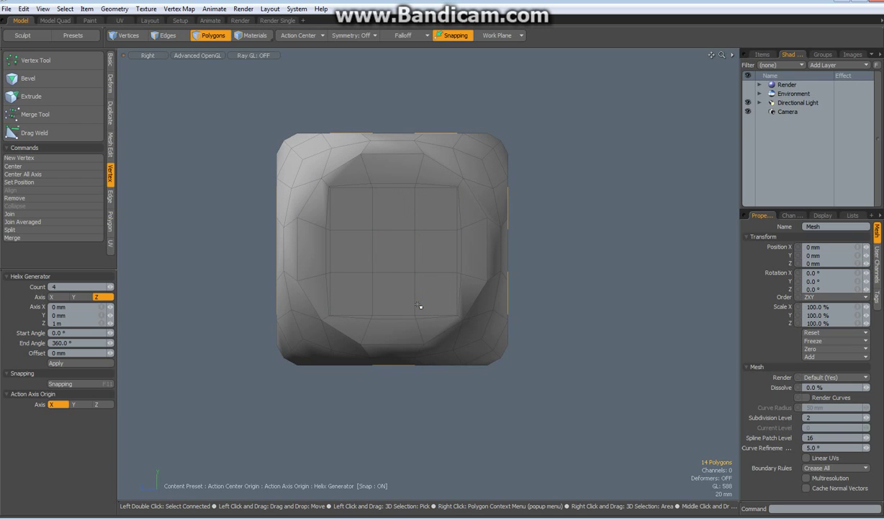
{"action": "left_click", "coordinate": [348, 206], "text": "shift"}
{"action": "left_click", "coordinate": [441, 303], "text": "shift"}
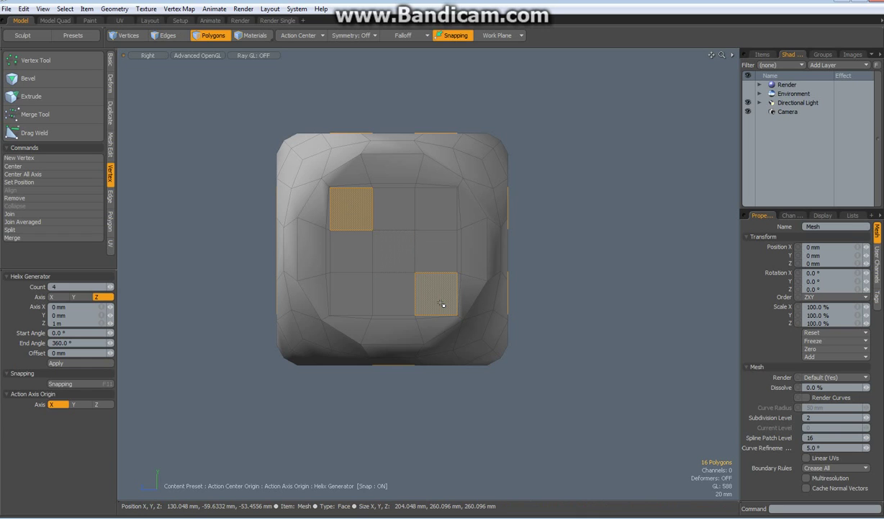
{"action": "key", "text": "ctrl+KP_3"}
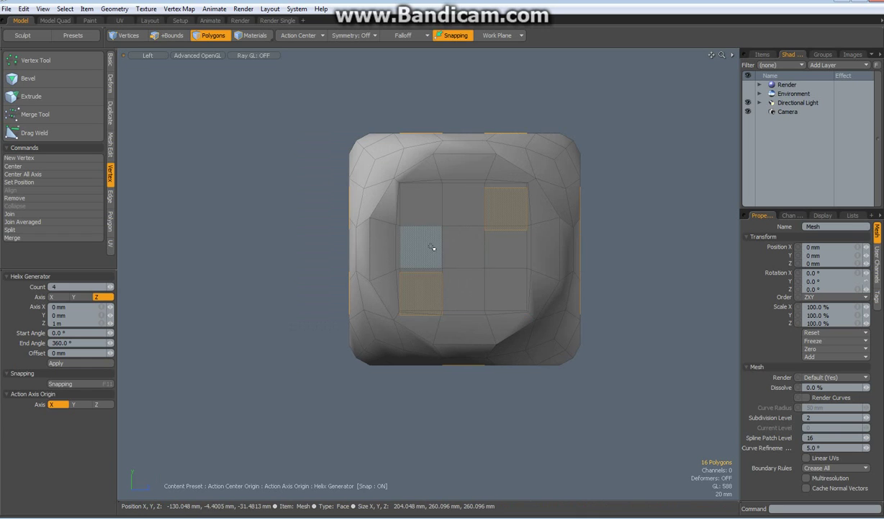
{"action": "left_click", "coordinate": [420, 210], "text": "shift"}
{"action": "left_click", "coordinate": [467, 248], "text": "shift"}
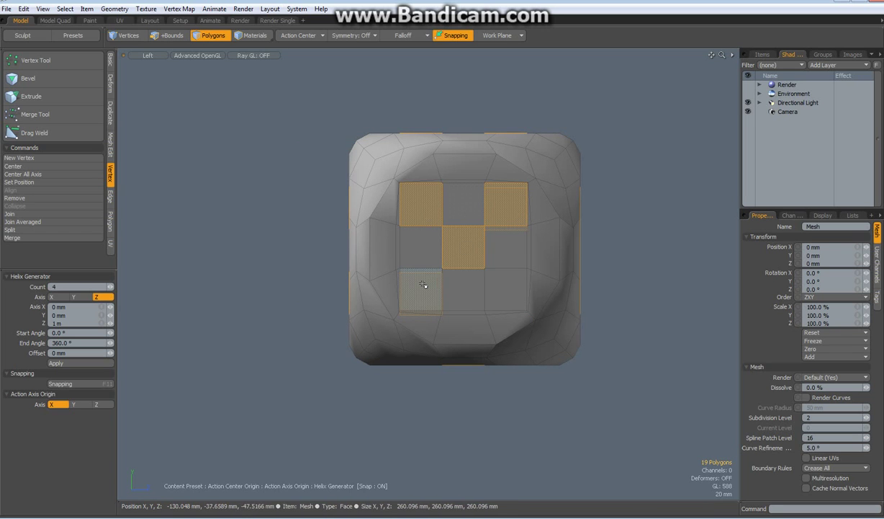
{"action": "left_click", "coordinate": [497, 291], "text": "shift"}
- Bevel the selected pip polygons in the perspective view with an inset of about 3.1 mm and no shift
{"action": "key", "text": "ctrl+space"}
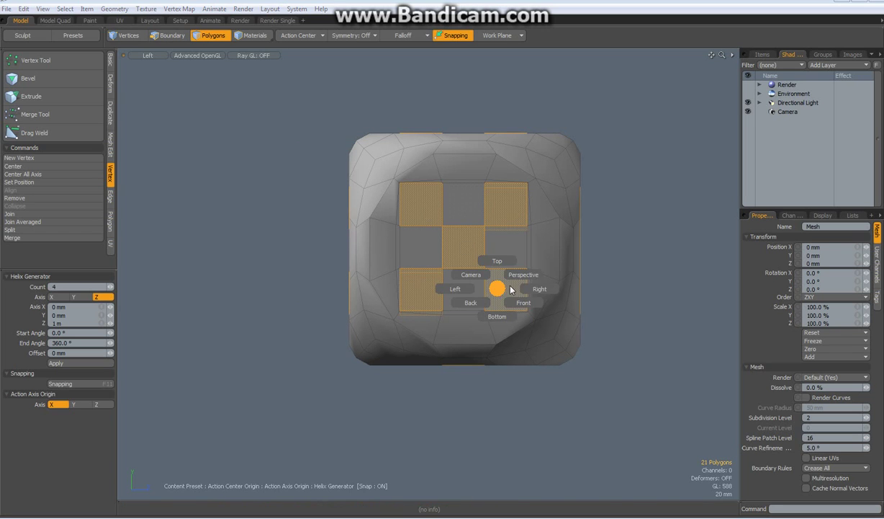
{"action": "left_click", "coordinate": [523, 275]}
{"action": "left_click_drag", "start_coordinate": [578, 209], "coordinate": [532, 250], "text": "alt"}
{"action": "key", "text": "b"}
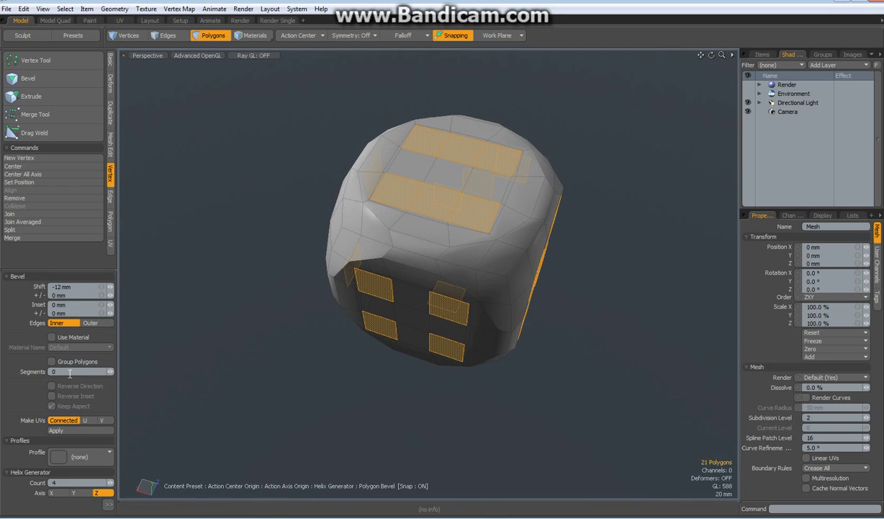
{"action": "left_click", "coordinate": [586, 320]}
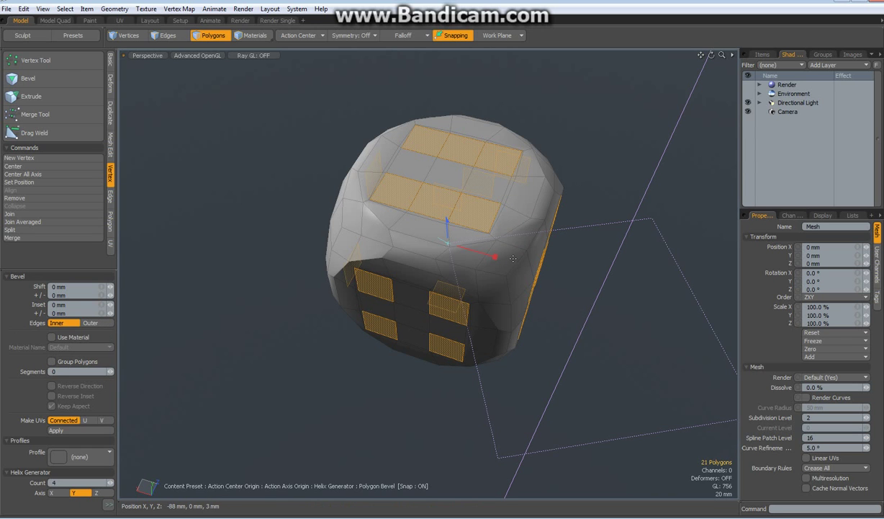
{"action": "scroll", "coordinate": [513, 258], "scroll_direction": "up", "scroll_amount": 3}
{"action": "left_click_drag", "start_coordinate": [440, 257], "coordinate": [533, 259]}
- Bevel the inset polygons again with a shift of about -12.5 mm and expand the selection to the recess walls
{"action": "key", "text": "space"}
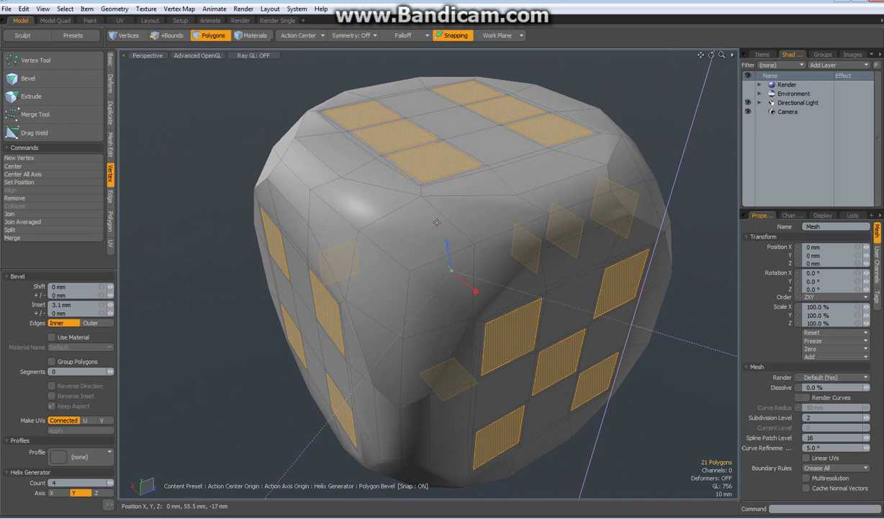
{"action": "left_click_drag", "start_coordinate": [476, 291], "coordinate": [478, 302]}
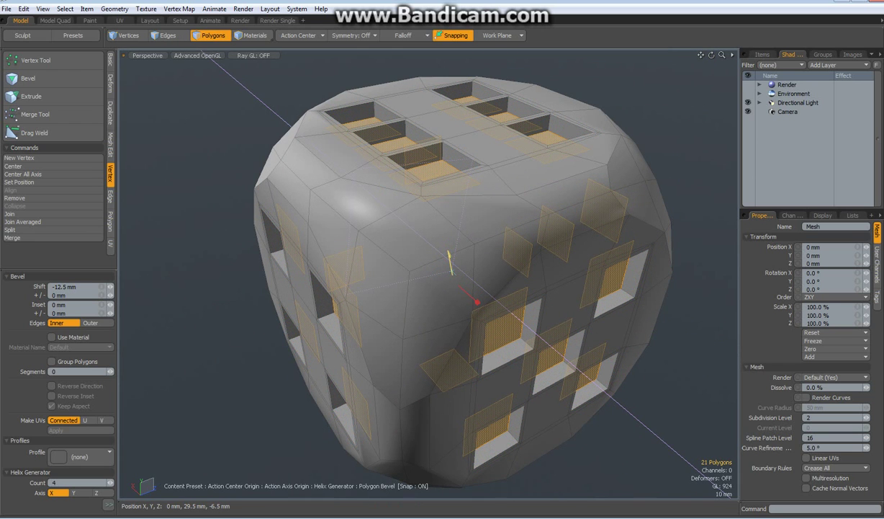
{"action": "key", "text": "space"}
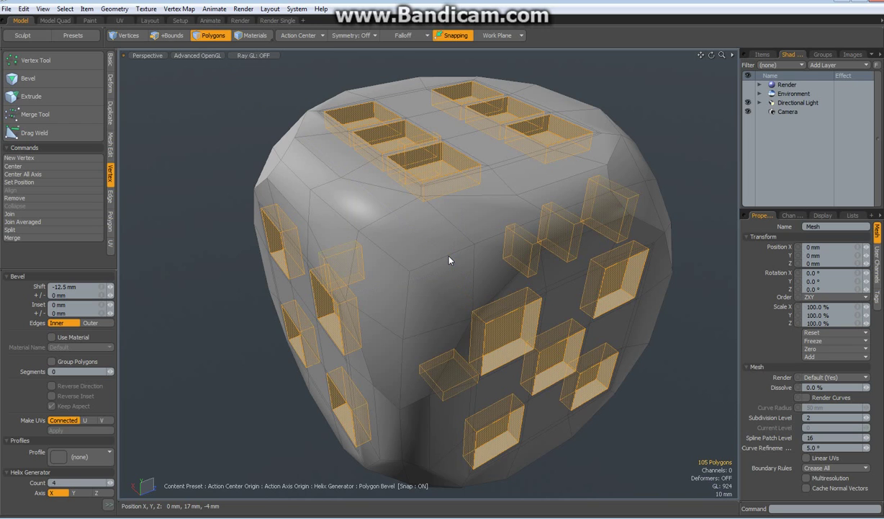
- Assign the recesses a new material named Black with color 0.03, 0.03, 0.03 and specular 5%
{"action": "key", "text": "m"}
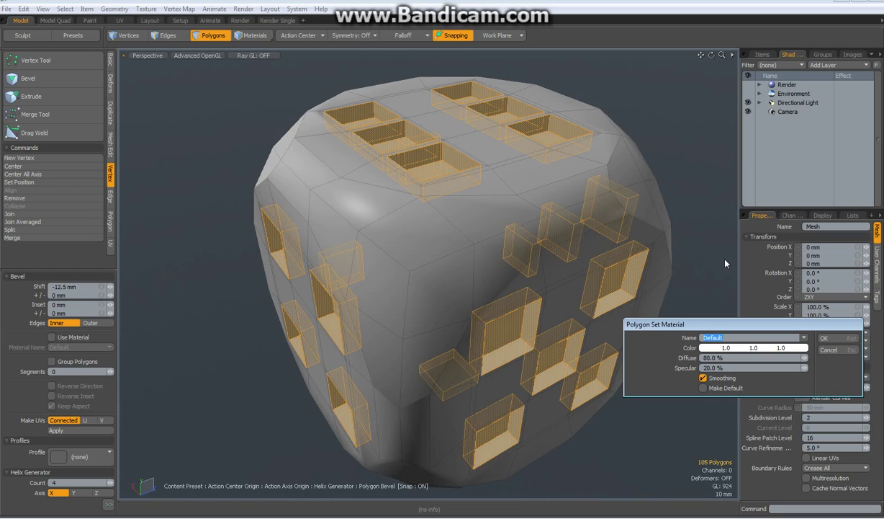
{"action": "type", "text": "Black"}
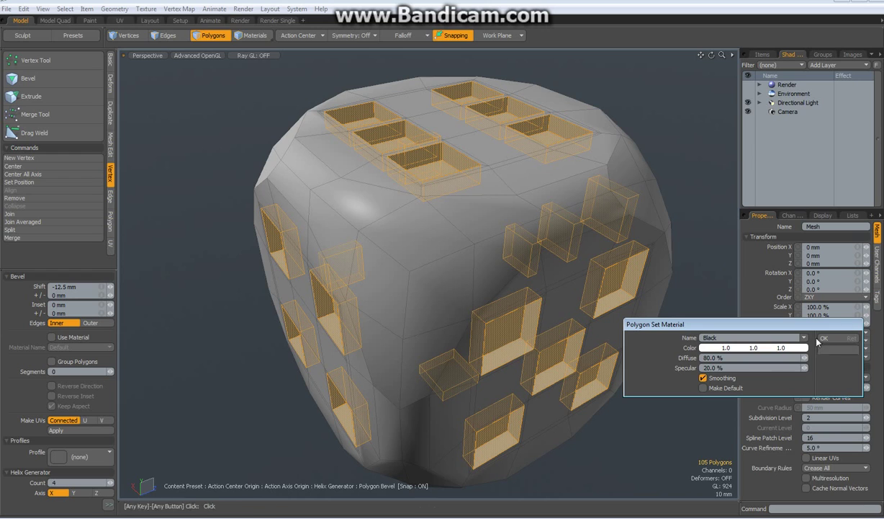
{"action": "left_click", "coordinate": [739, 347]}
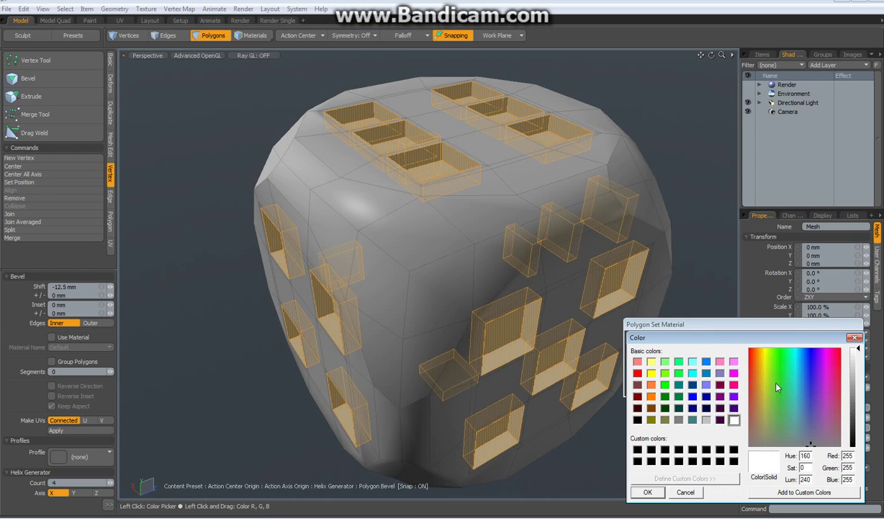
{"action": "left_click", "coordinate": [857, 417]}
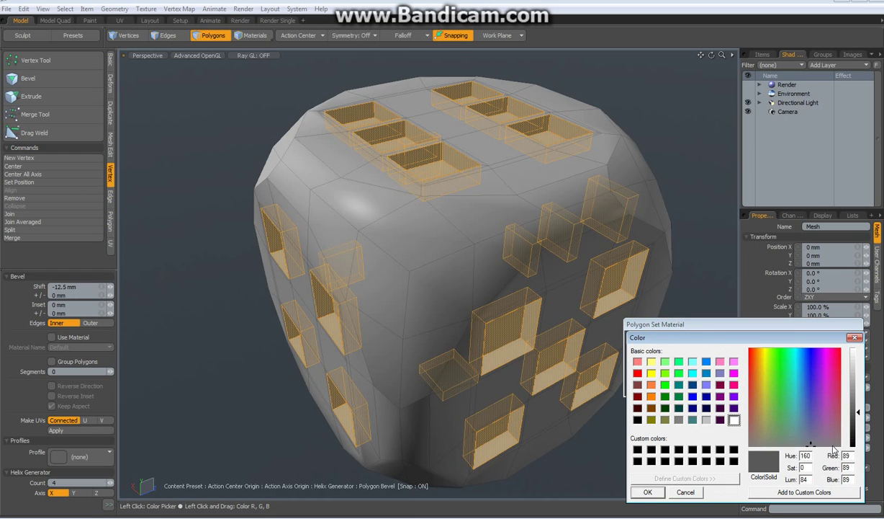
{"action": "left_click", "coordinate": [856, 428]}
{"action": "left_click", "coordinate": [648, 492]}
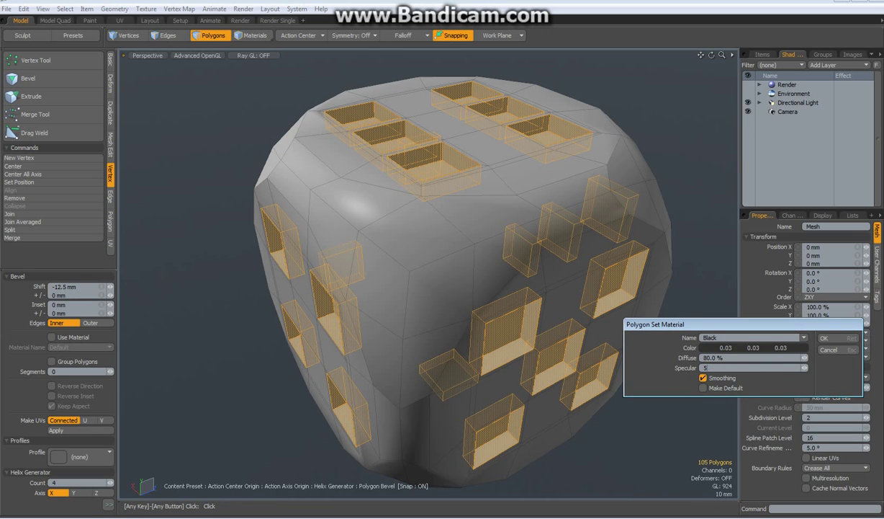
{"action": "key", "text": "Return"}
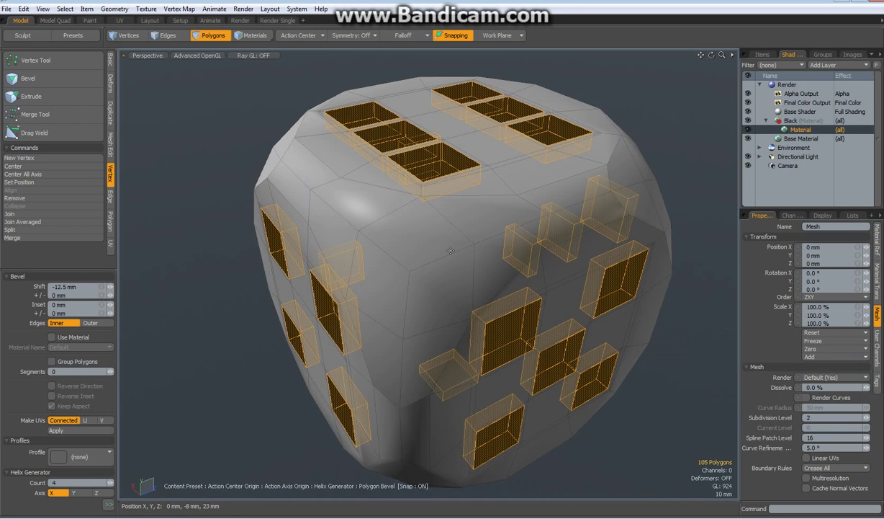
- Drop the Bevel tool, deselect the polygons, and turn on subdivision for the whole mesh
{"action": "key", "text": "space"}
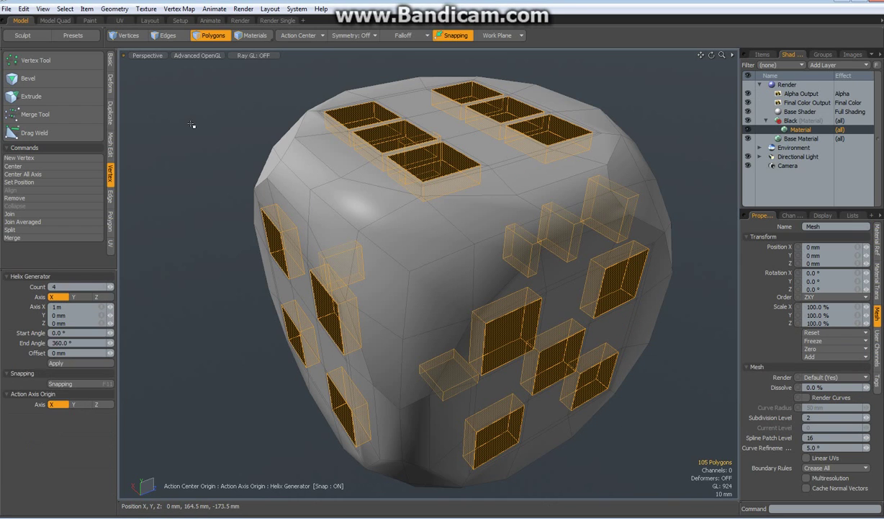
{"action": "left_click", "coordinate": [191, 124]}
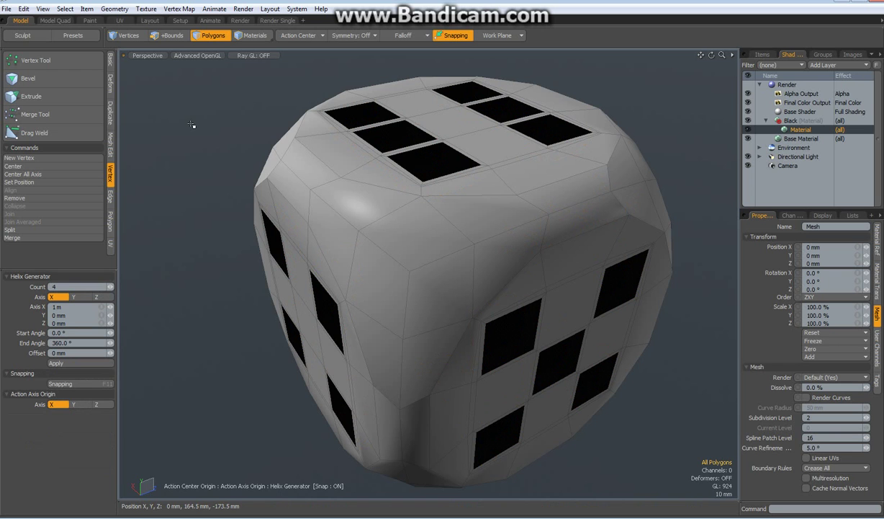
{"action": "key", "text": "Tab"}
{"action": "left_click_drag", "start_coordinate": [403, 212], "coordinate": [367, 331], "text": "alt"}
{"action": "scroll", "coordinate": [396, 181], "scroll_direction": "down", "scroll_amount": 3}
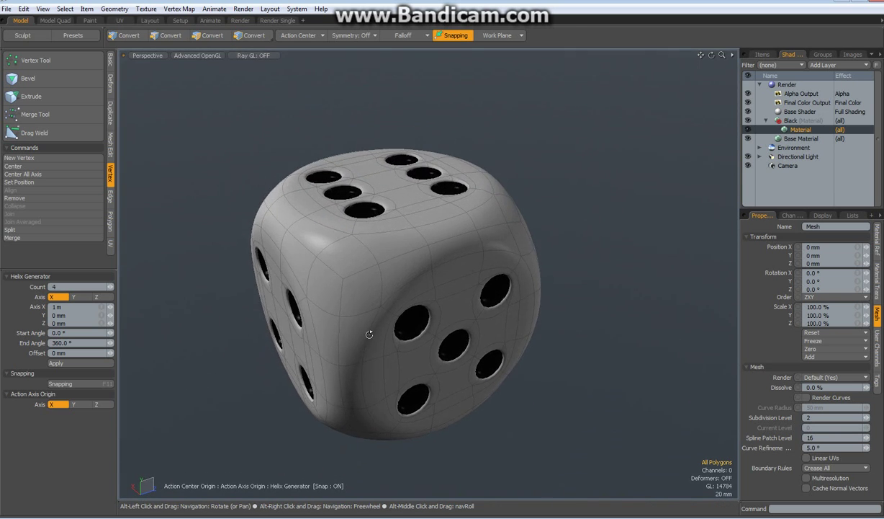
- Set the mesh's subdivision level to 3 and inspect the smoothed die and its pips from several angles
{"action": "left_click_drag", "start_coordinate": [355, 318], "coordinate": [382, 337], "text": "alt+shift"}
{"action": "scroll", "coordinate": [468, 316], "scroll_direction": "down", "scroll_amount": 5}
{"action": "scroll", "coordinate": [367, 361], "scroll_direction": "up", "scroll_amount": 5}
{"action": "scroll", "coordinate": [383, 323], "scroll_direction": "down", "scroll_amount": 3}
{"action": "left_click_drag", "start_coordinate": [365, 296], "coordinate": [363, 320], "text": "alt"}
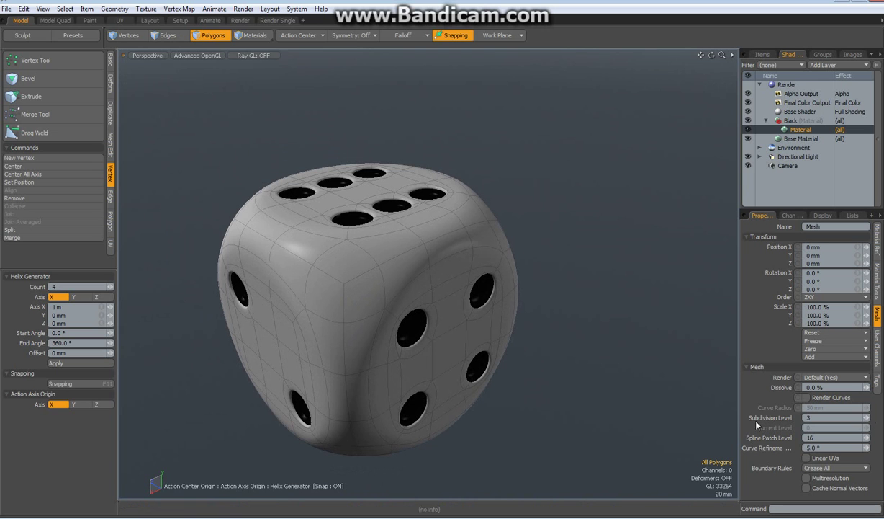
{"action": "scroll", "coordinate": [373, 313], "scroll_direction": "up", "scroll_amount": 2}
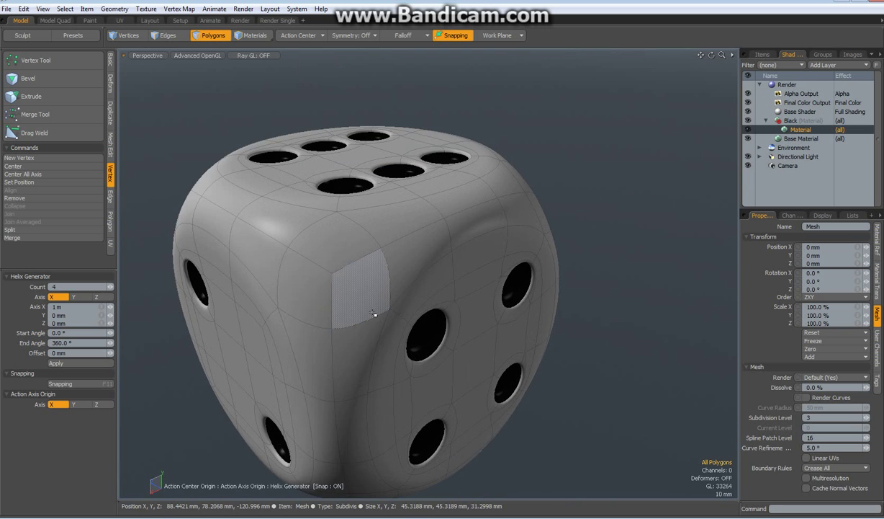
{"action": "left_click_drag", "start_coordinate": [373, 313], "coordinate": [381, 294], "text": "alt"}
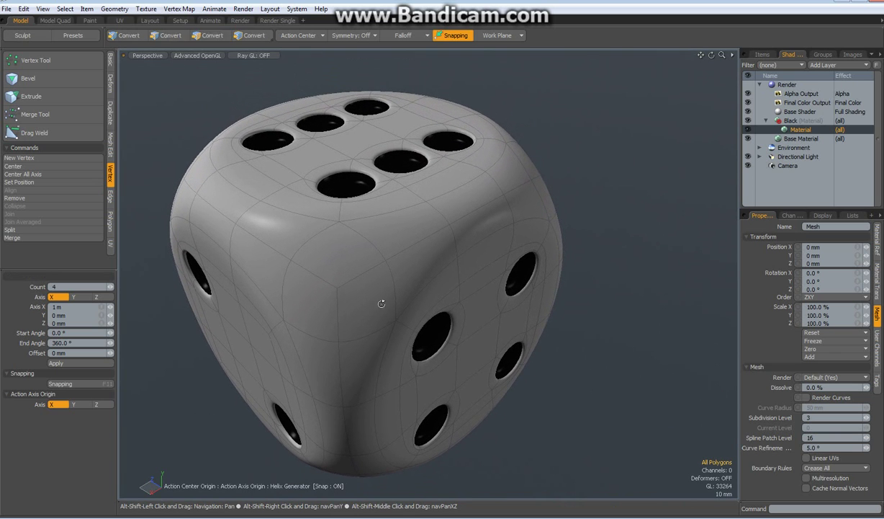
{"action": "left_click", "coordinate": [383, 305]}
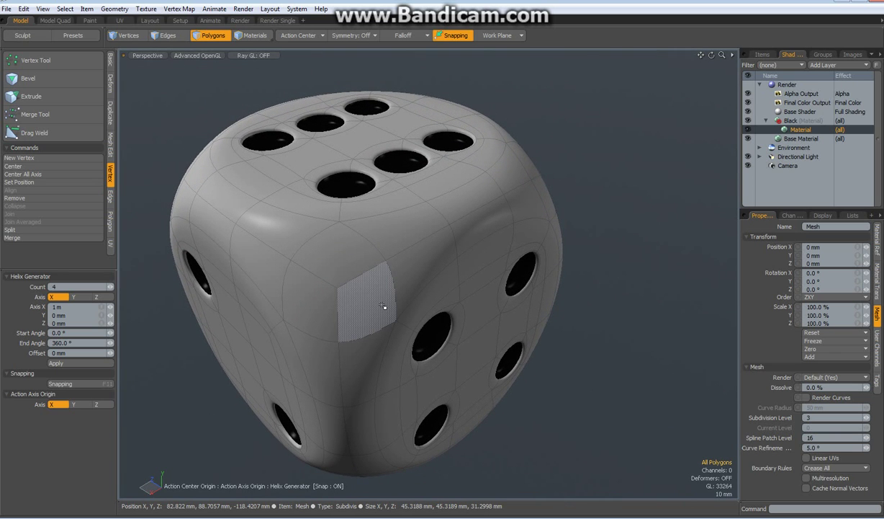